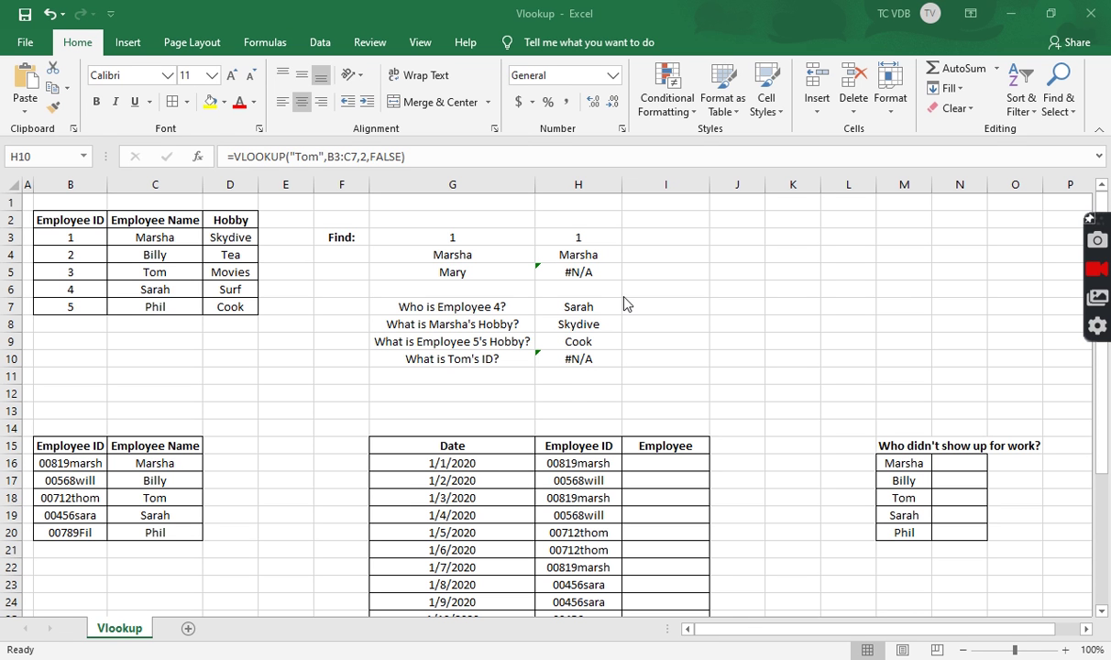
Review Tom's ID lookup formula in H10 without changing it.
{"action": "left_click", "coordinate": [608, 358]}
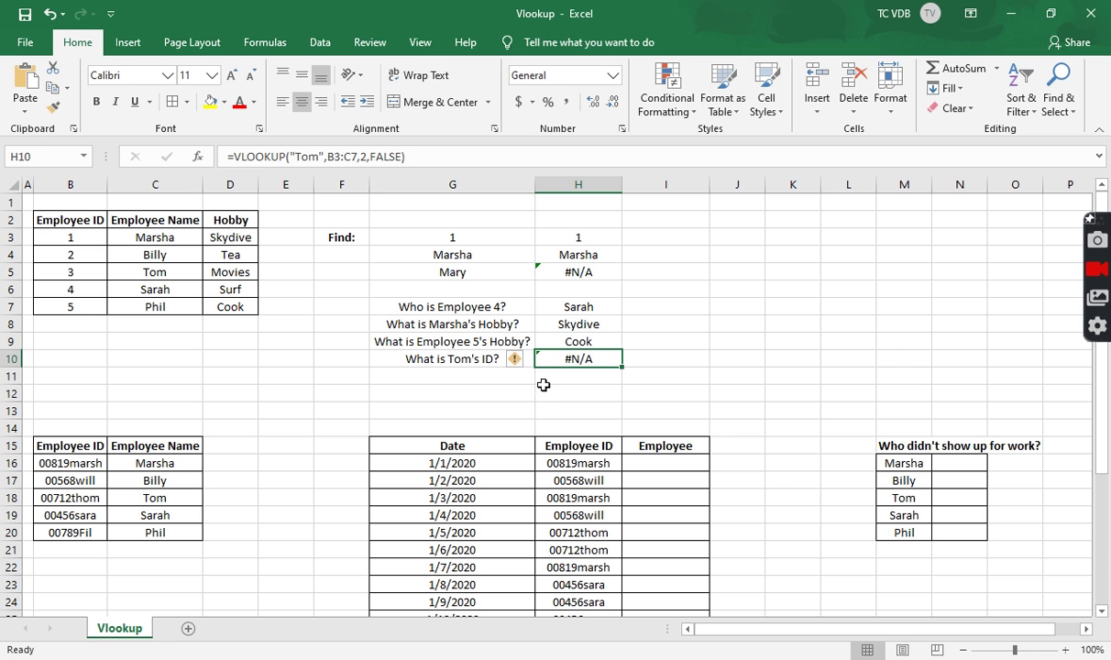
{"action": "left_click", "coordinate": [314, 156]}
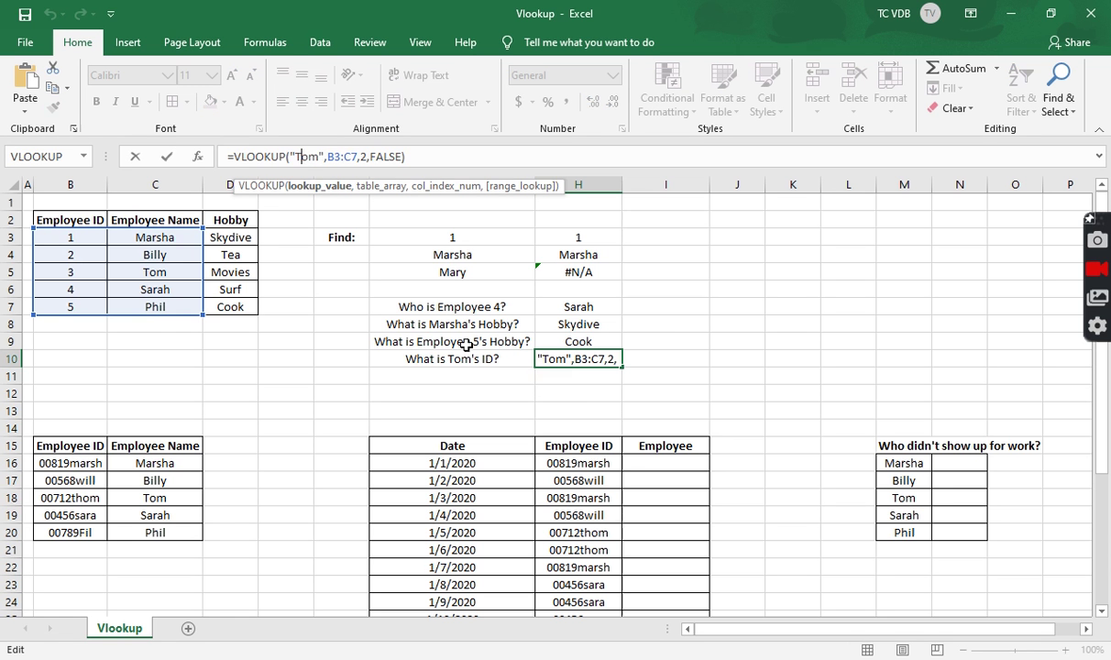
{"action": "key", "text": "Return"}
{"action": "key", "text": "Up"}
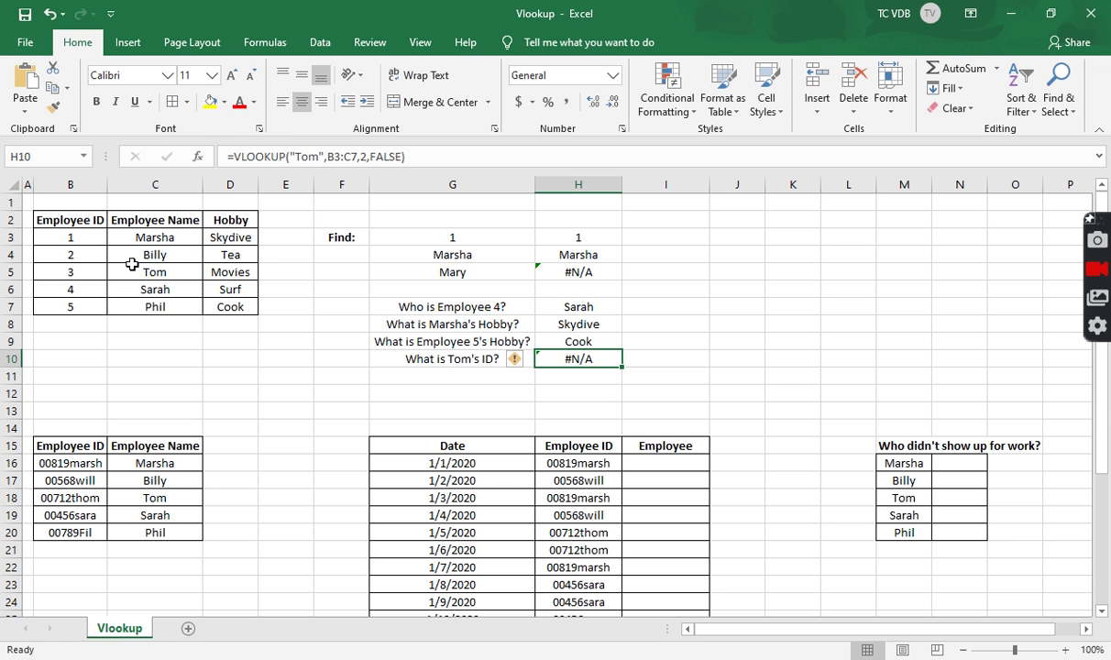
{"action": "left_click", "coordinate": [332, 156]}
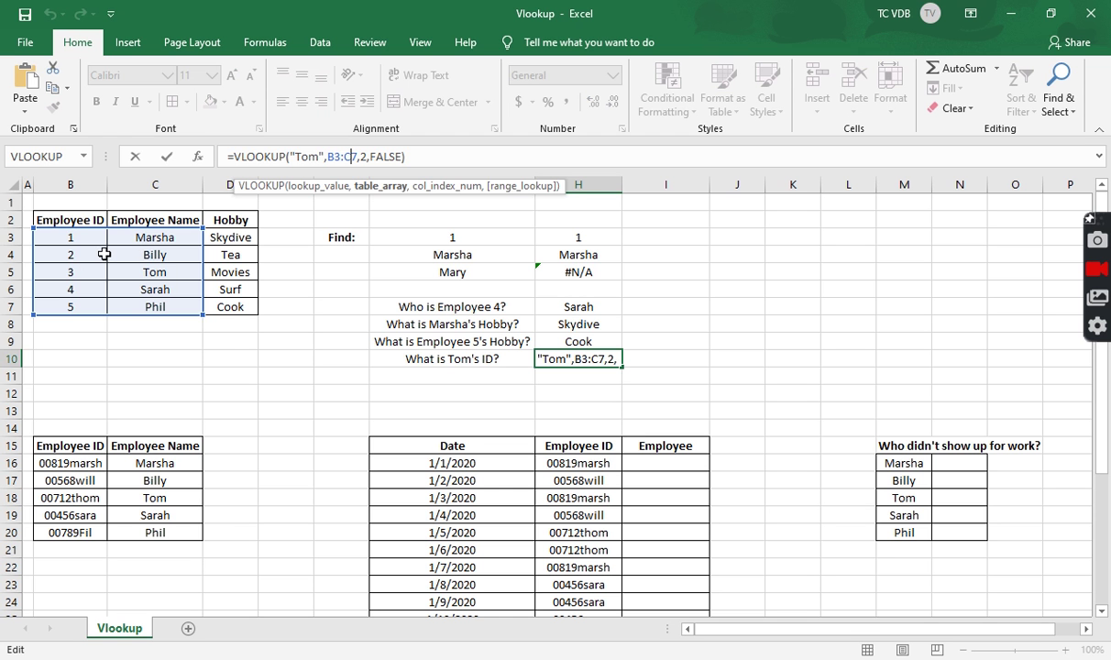
{"action": "key", "text": "Return"}
{"action": "key", "text": "Up"}
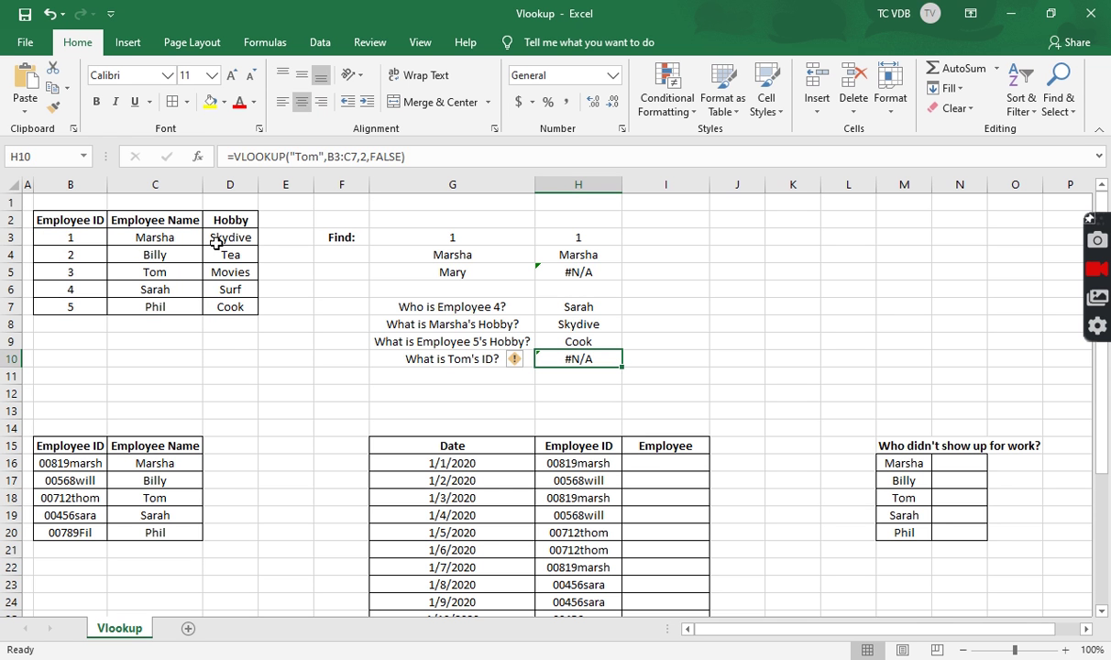
Insert blank cells at D2:D7 with Shift cells right, moving Hobby into column E.
{"action": "left_click_drag", "start_coordinate": [70, 221], "coordinate": [71, 289]}
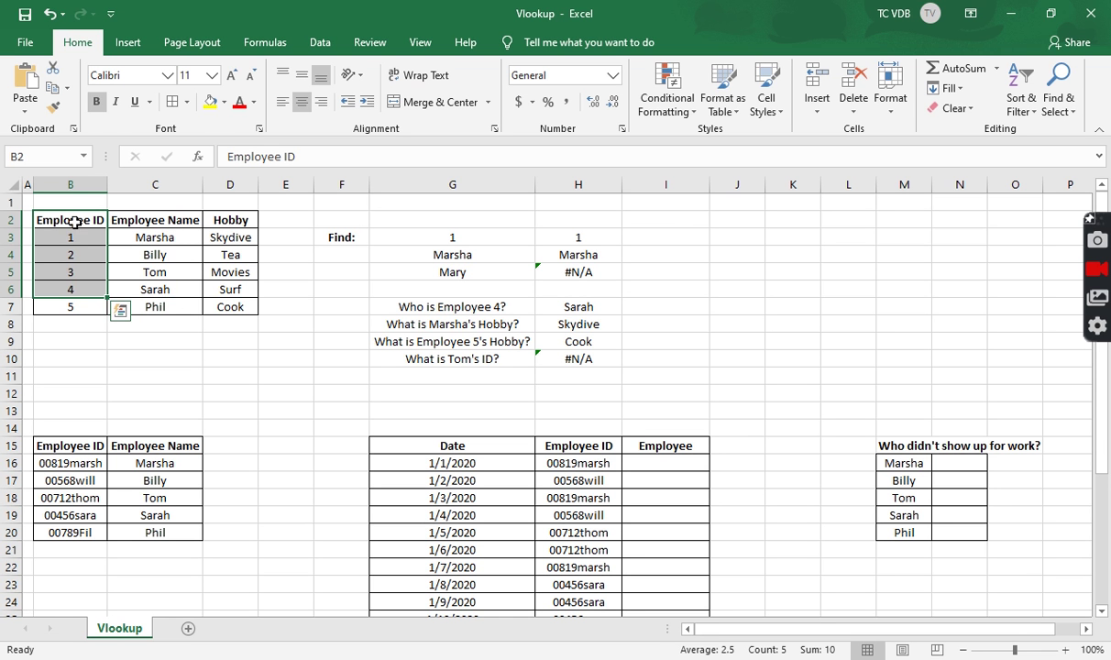
{"action": "left_click_drag", "start_coordinate": [234, 220], "coordinate": [225, 305]}
{"action": "right_click", "coordinate": [220, 311]}
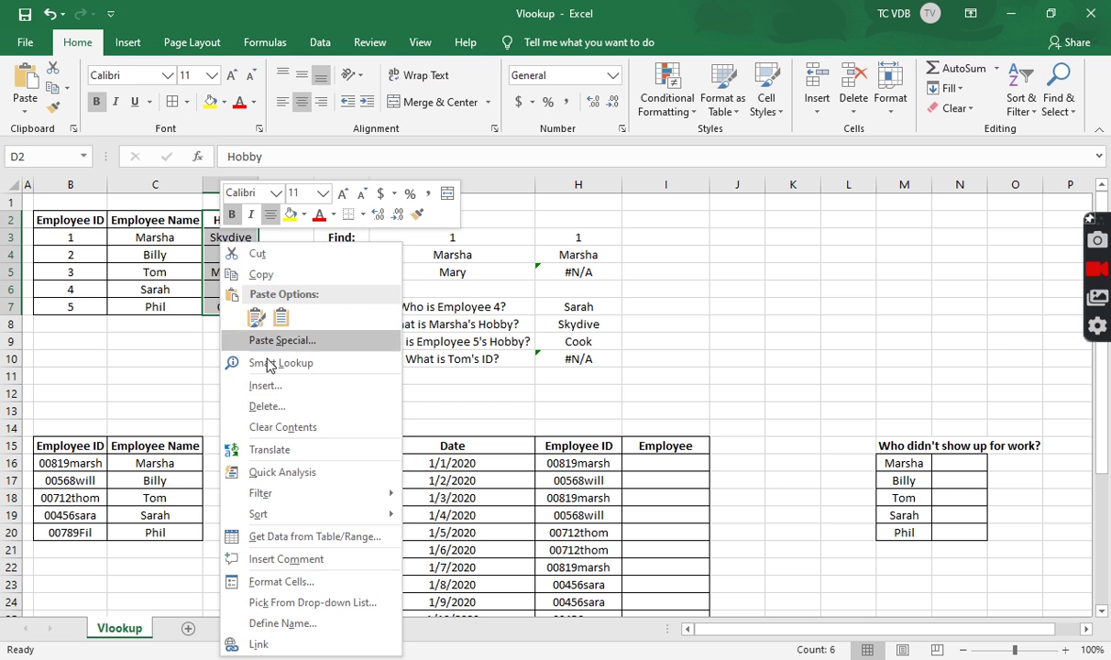
{"action": "left_click", "coordinate": [218, 220]}
{"action": "left_click_drag", "start_coordinate": [218, 220], "coordinate": [218, 312]}
{"action": "right_click", "coordinate": [218, 312]}
{"action": "left_click", "coordinate": [291, 385]}
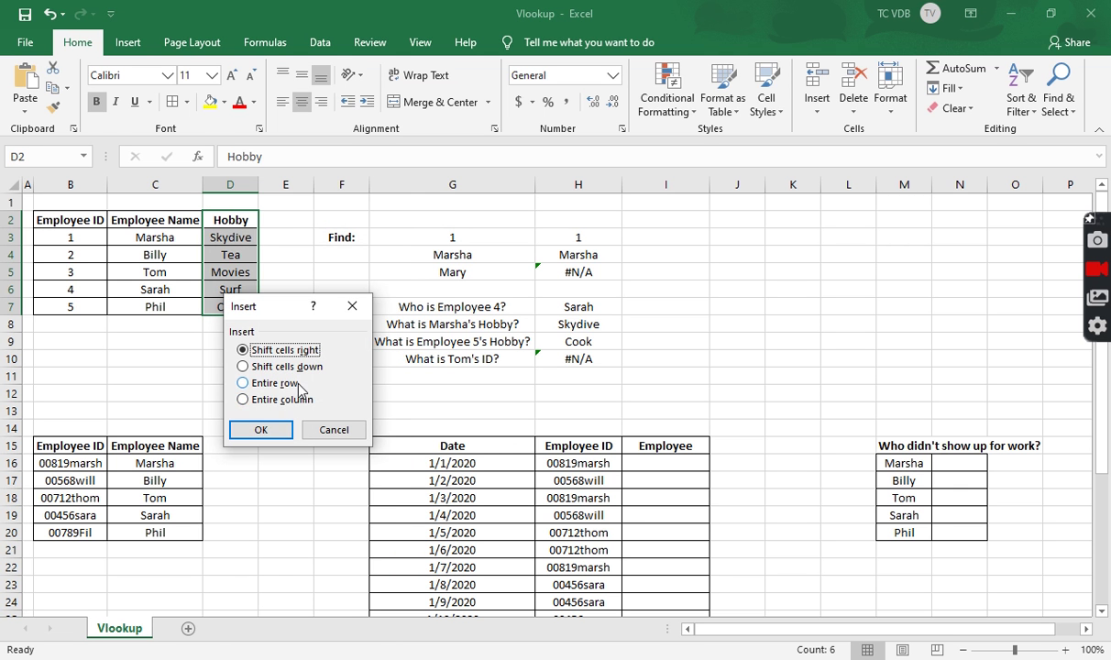
{"action": "left_click", "coordinate": [261, 430]}
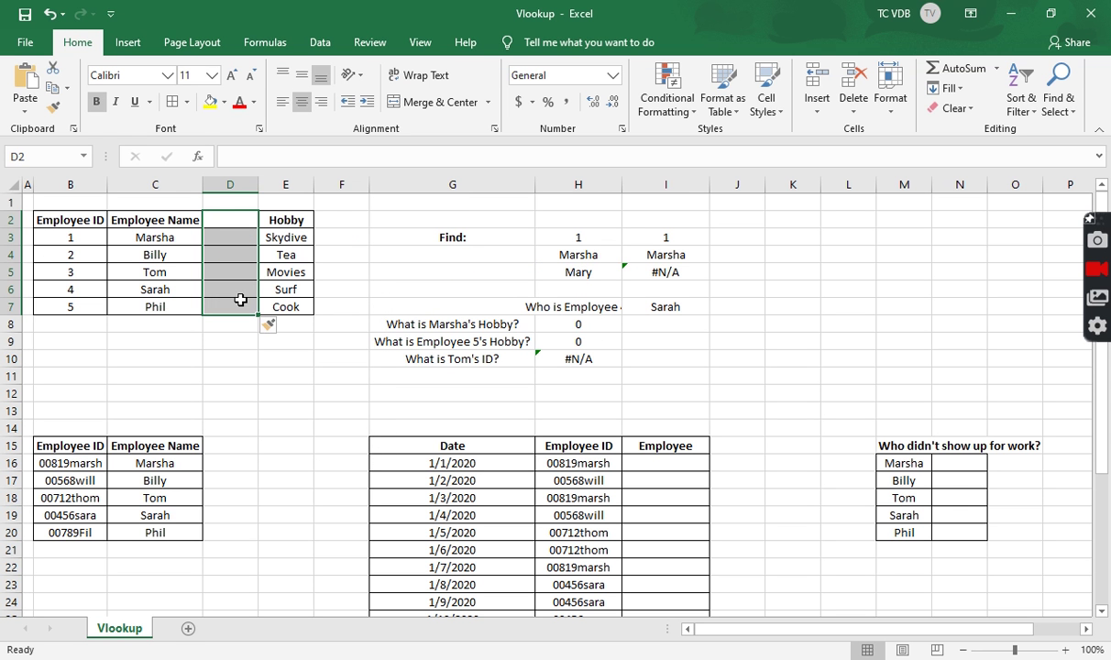
Change H8's VLOOKUP column index from 2 to 3 so it shows Skydive.
{"action": "left_click", "coordinate": [587, 325]}
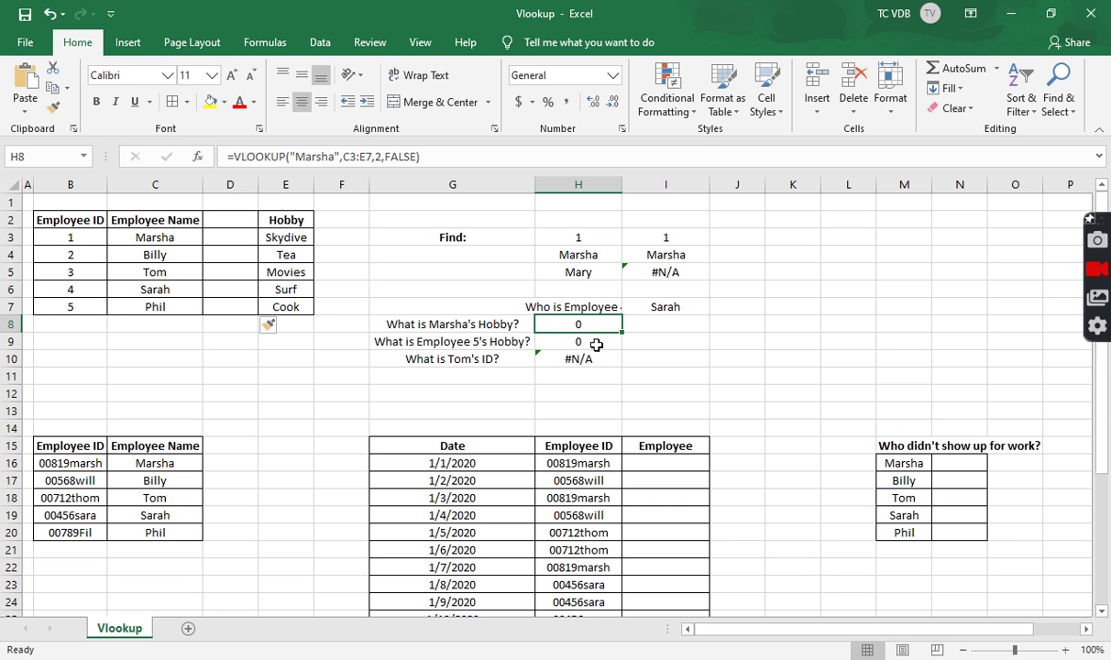
{"action": "left_click", "coordinate": [447, 157]}
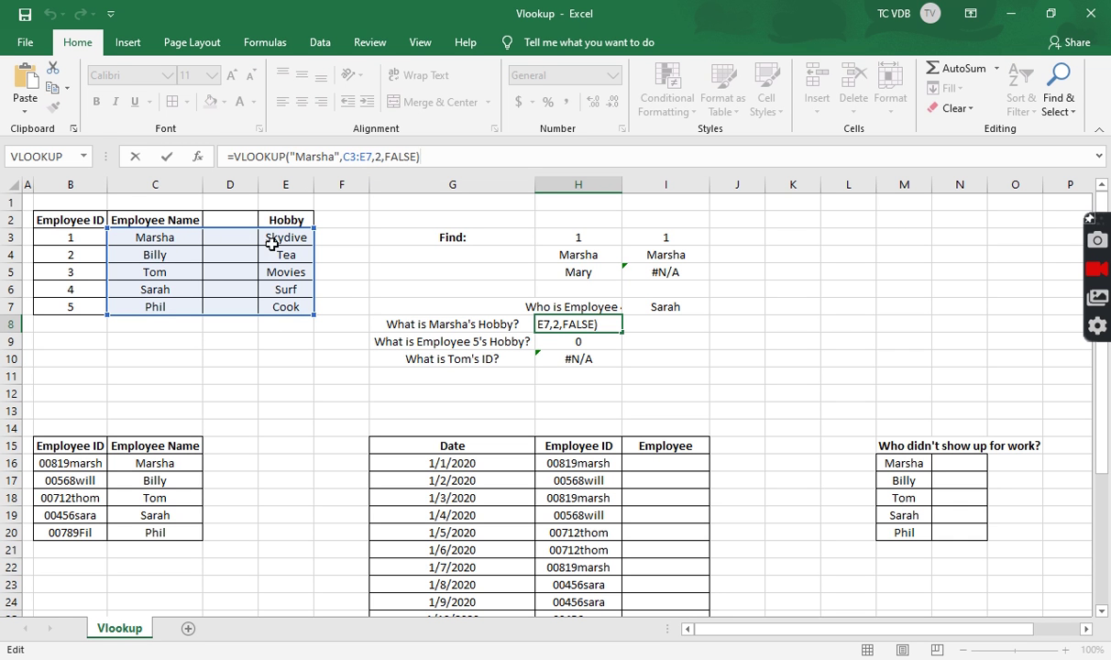
{"action": "key", "text": "Return"}
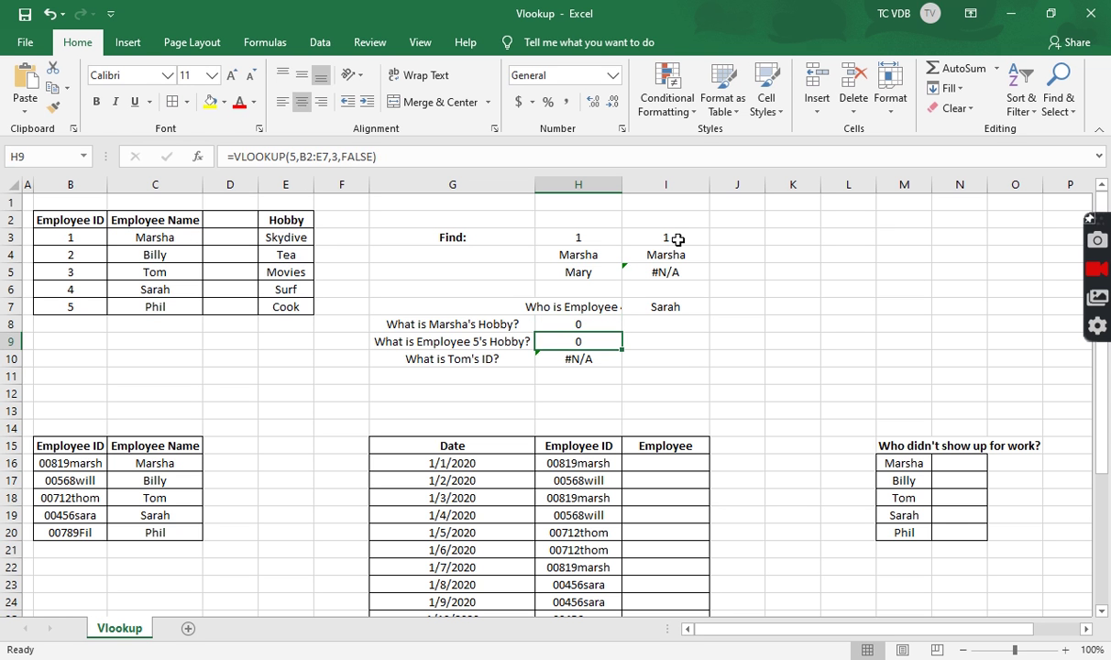
{"action": "key", "text": "Up"}
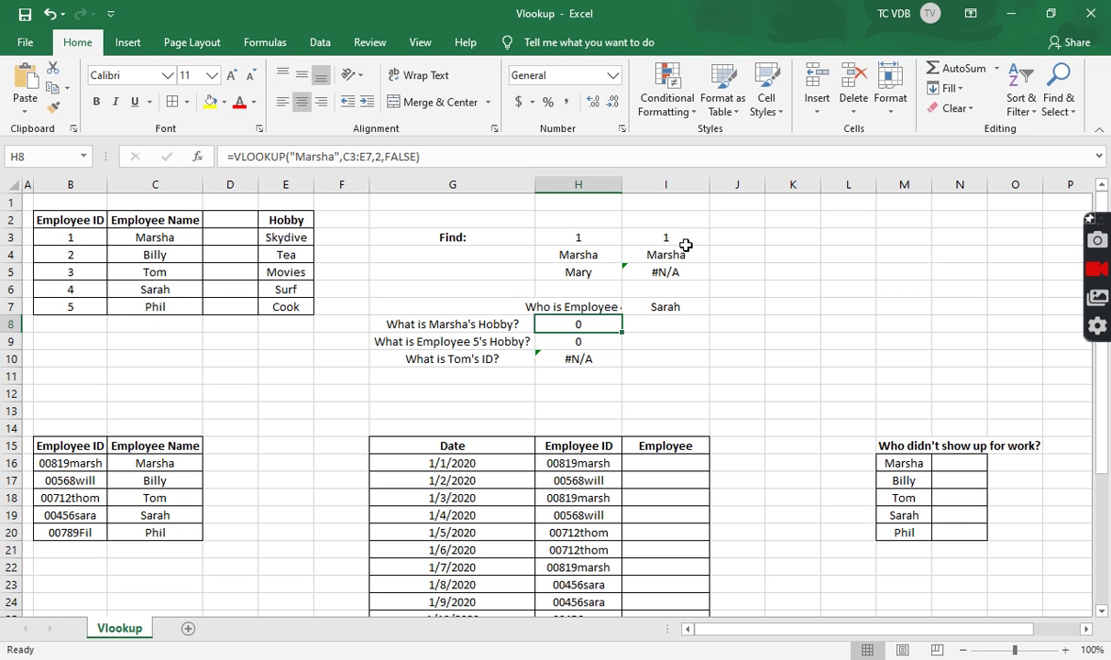
{"action": "left_click", "coordinate": [383, 156]}
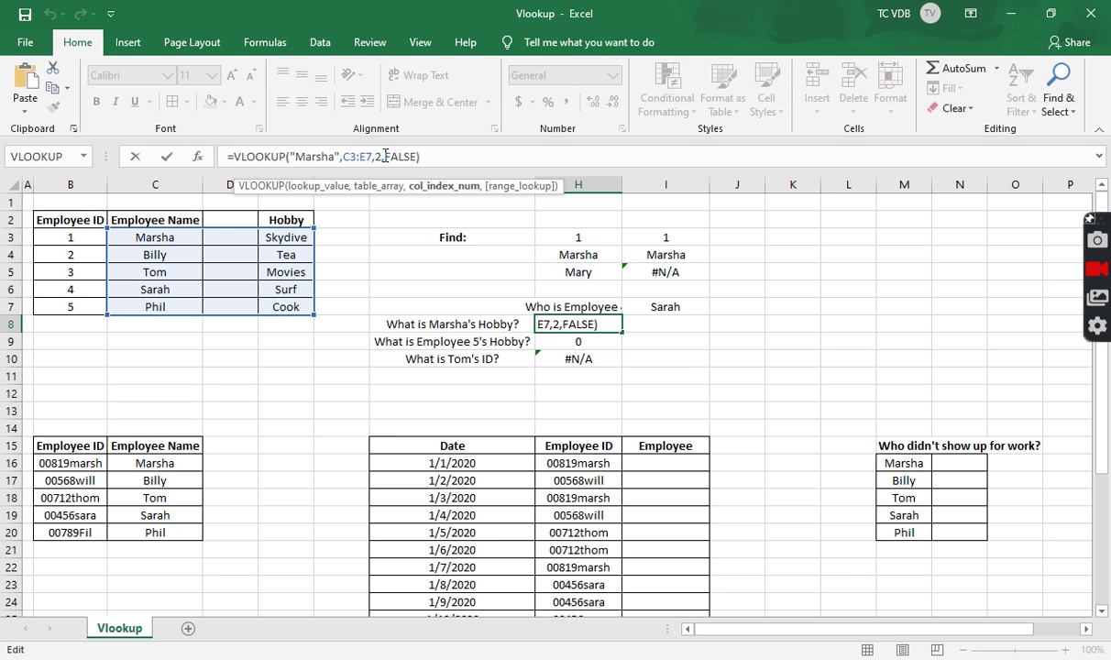
{"action": "key", "text": "BackSpace"}
{"action": "type", "text": "3"}
{"action": "key", "text": "Return"}
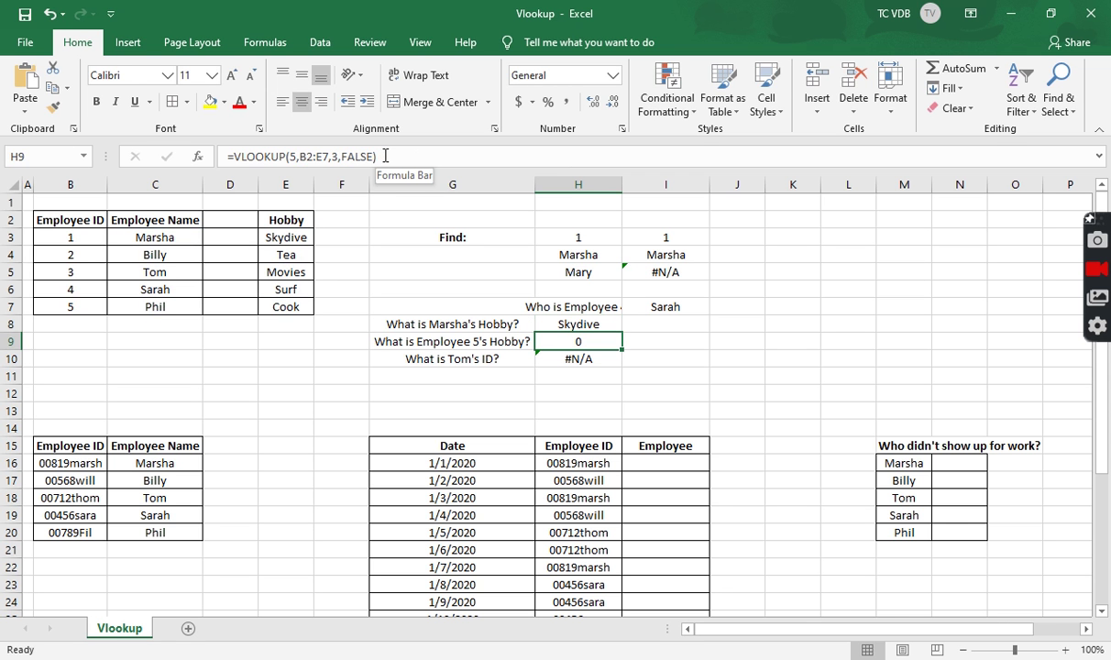
Change H9's VLOOKUP column index from 3 to 4 so it returns Cook.
{"action": "left_click", "coordinate": [374, 154]}
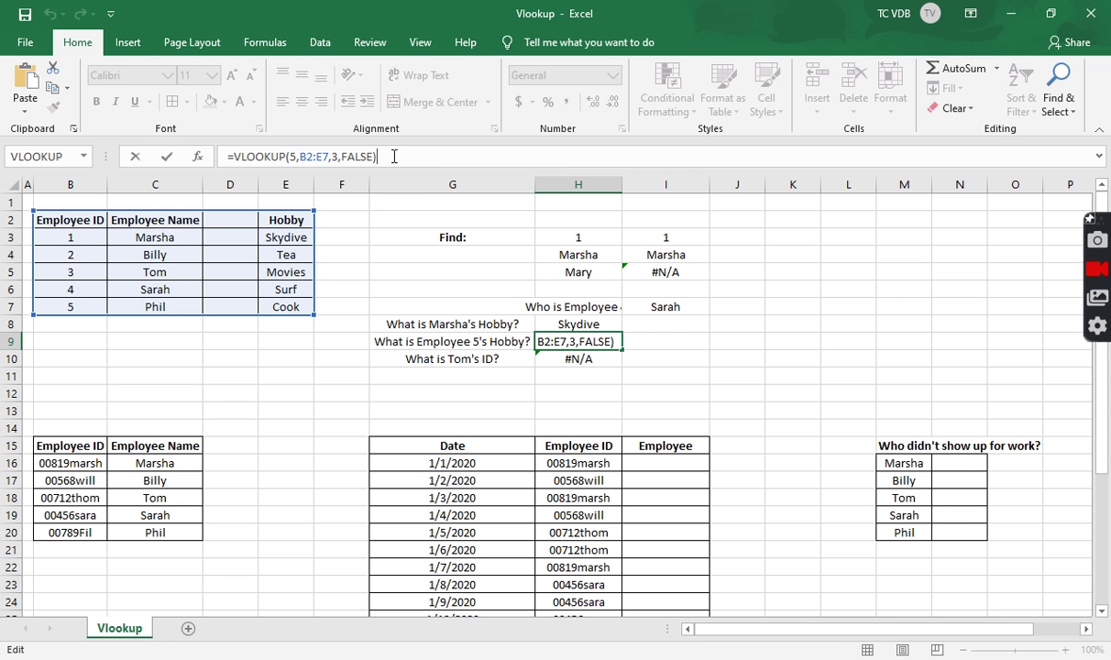
{"action": "left_click", "coordinate": [337, 157]}
{"action": "key", "text": "BackSpace"}
{"action": "type", "text": "4"}
{"action": "key", "text": "Return"}
{"action": "key", "text": "Up"}
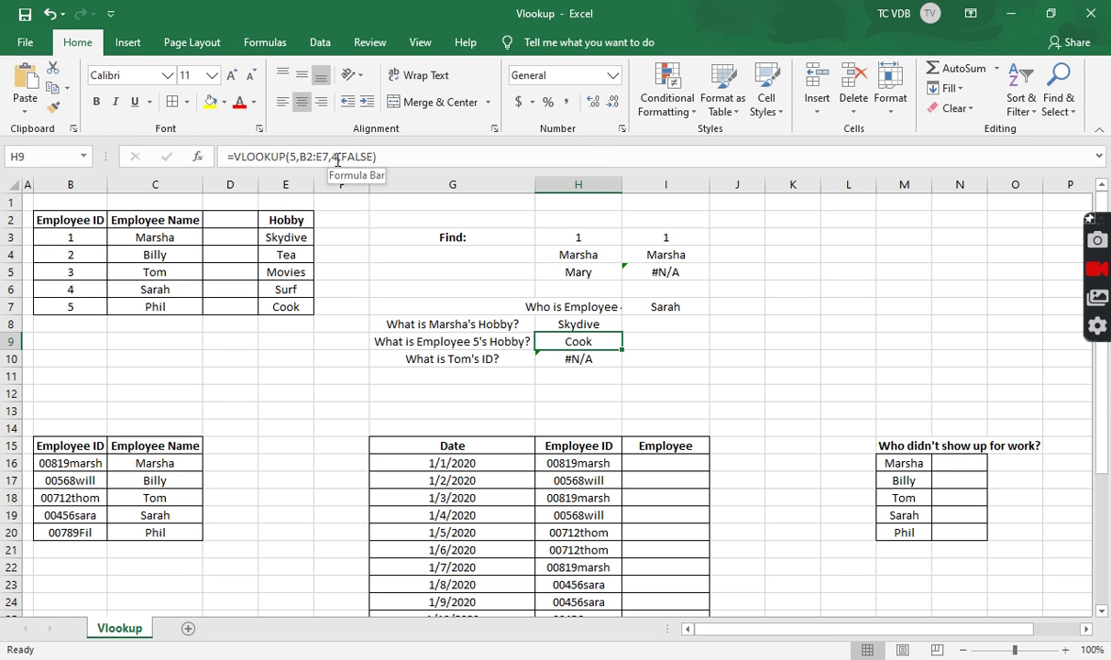
{"action": "left_click", "coordinate": [594, 358]}
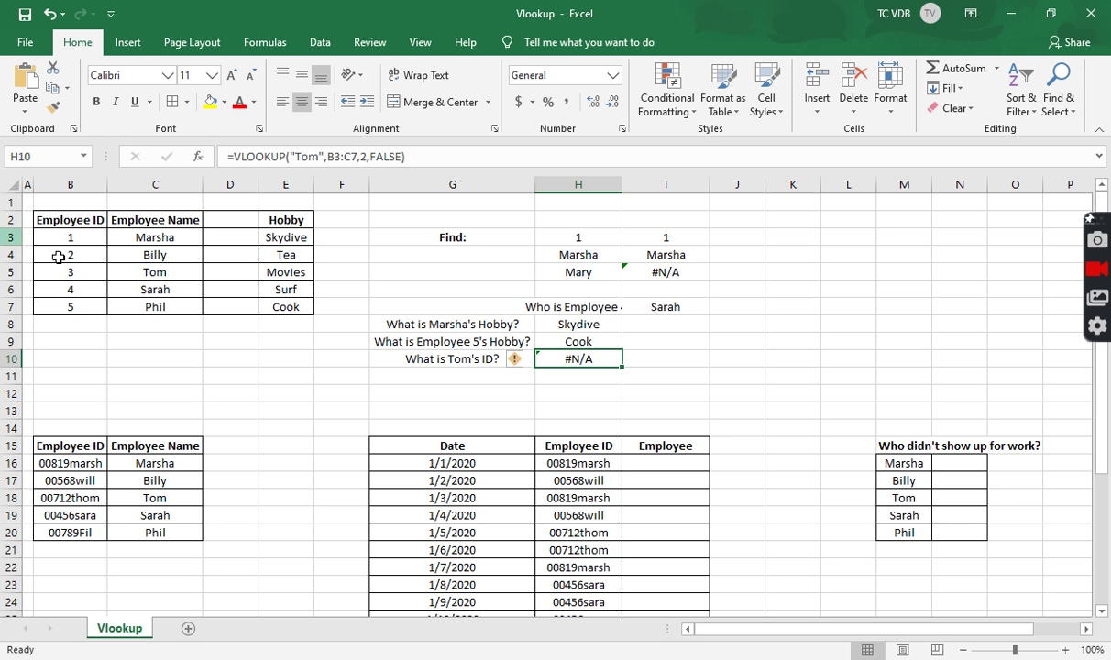
Copy the Employee IDs 1–5 from B3:B7 into D3:D7.
{"action": "left_click_drag", "start_coordinate": [73, 237], "coordinate": [71, 308]}
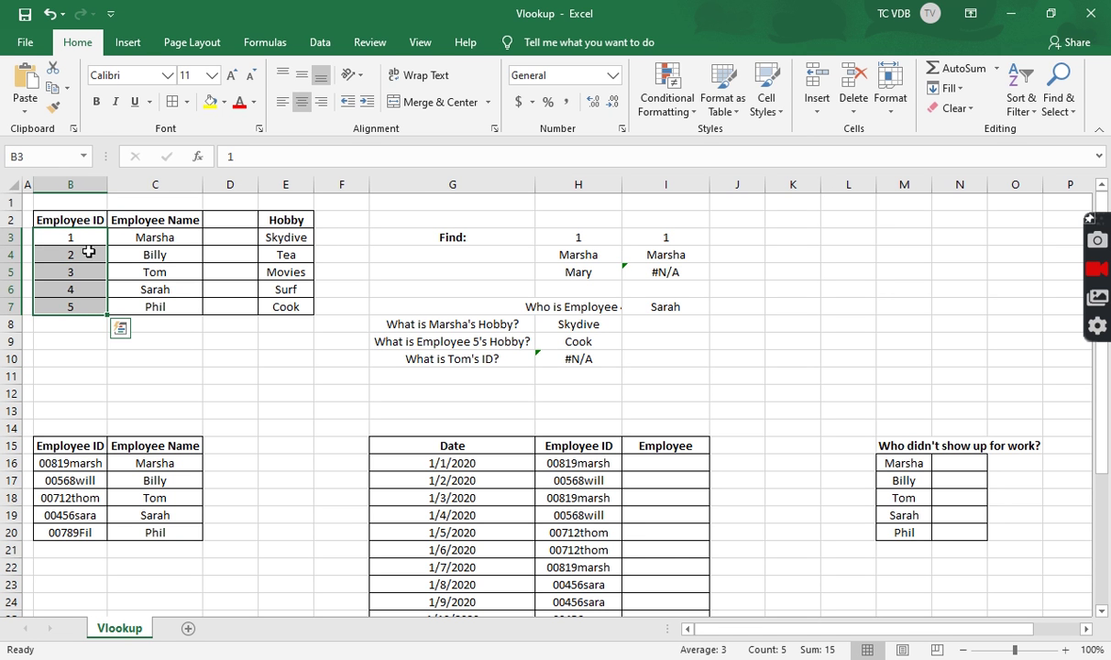
{"action": "key", "text": "ctrl+c"}
{"action": "left_click", "coordinate": [234, 237]}
{"action": "key", "text": "ctrl+v"}
{"action": "left_click", "coordinate": [579, 361]}
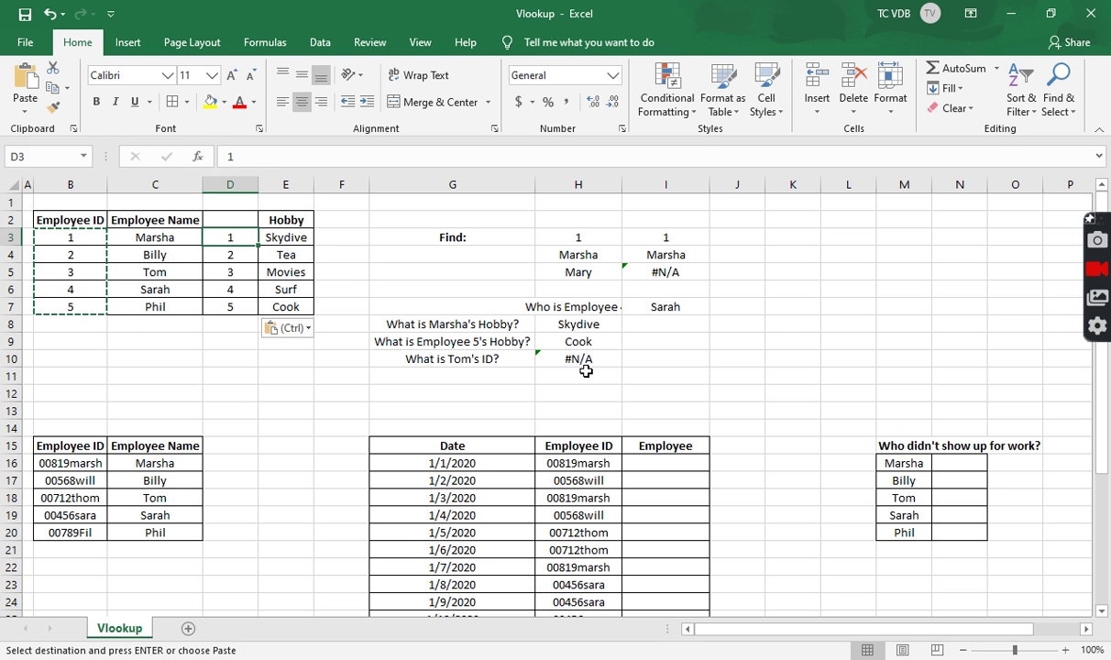
{"action": "left_click", "coordinate": [471, 155]}
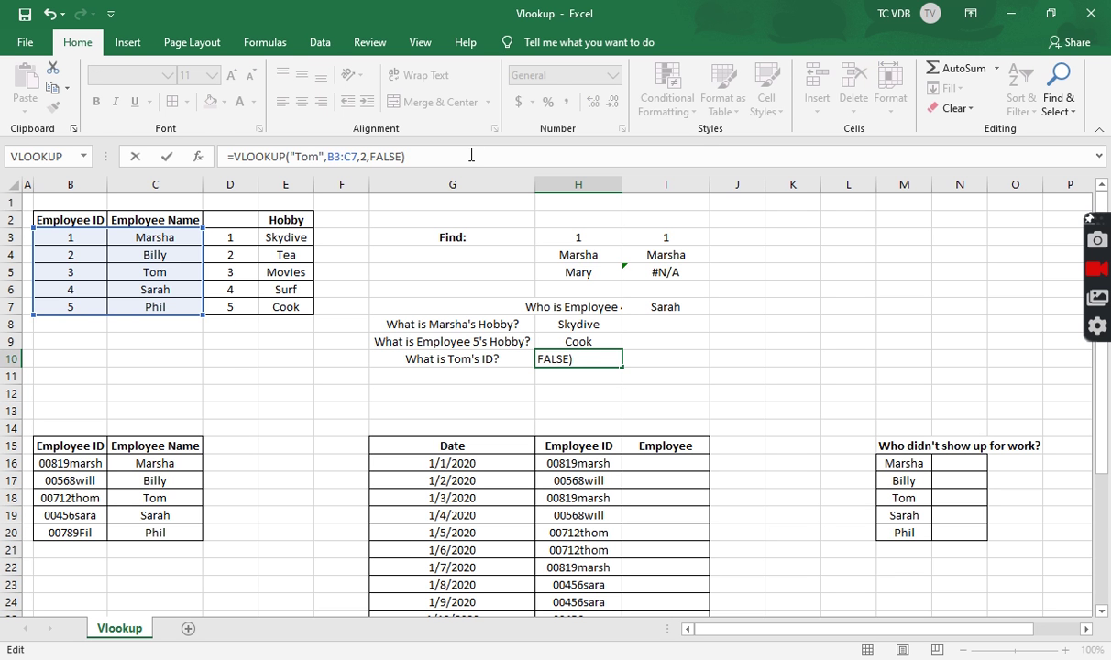
Clear H10 and start a new VLOOKUP formula for "Tom".
{"action": "key", "text": "ctrl+Return"}
{"action": "key", "text": "BackSpace"}
{"action": "key", "text": "Up"}
{"action": "key", "text": "Down"}
{"action": "type", "text": "=vl"}
{"action": "key", "text": "Tab"}
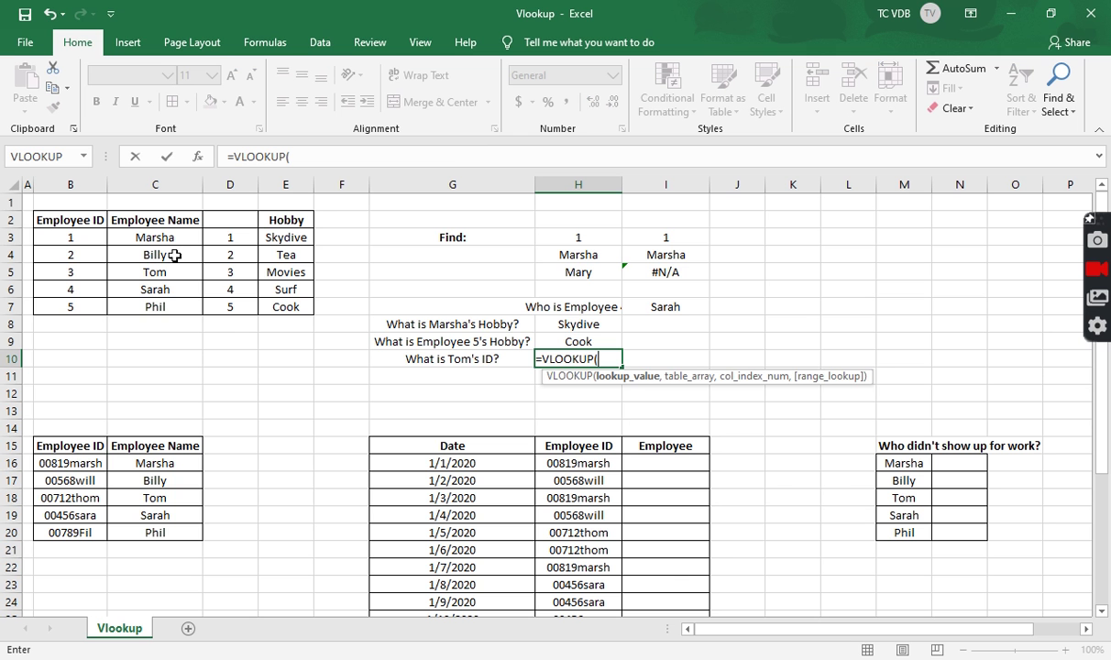
{"action": "type", "text": "\"Tom\""}
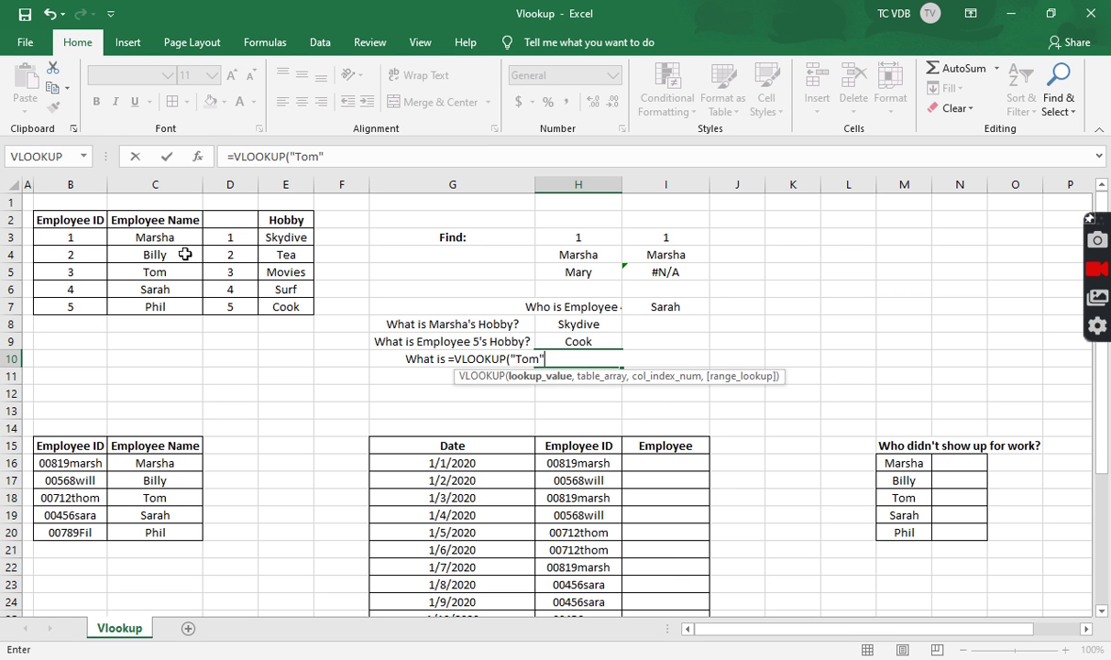
{"action": "key", "text": "Return"}
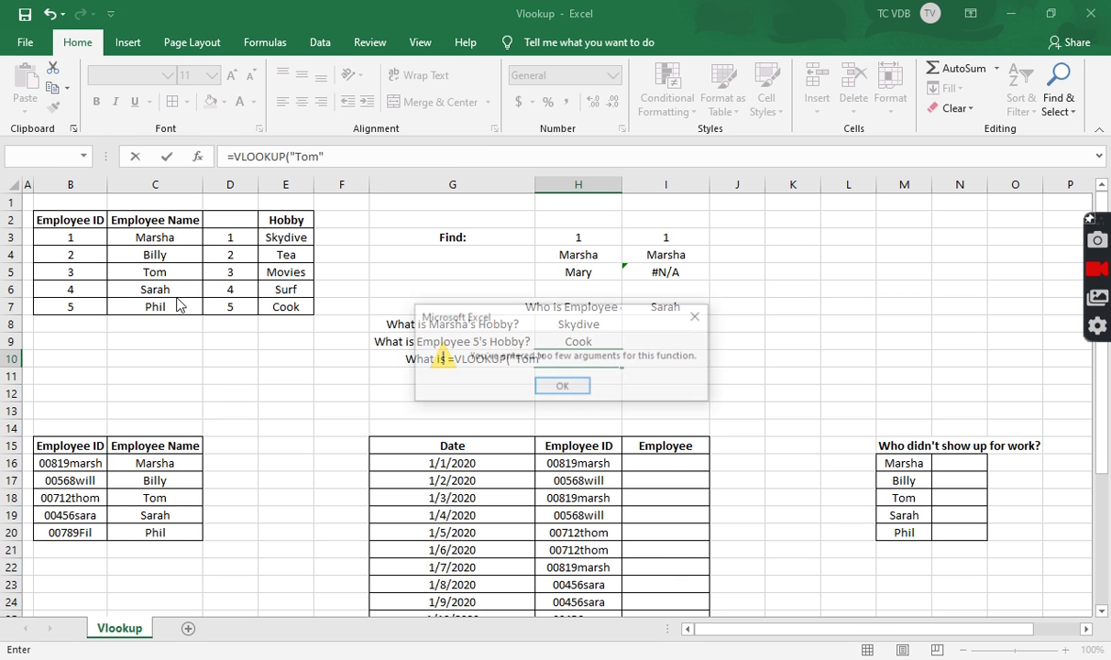
{"action": "left_click", "coordinate": [561, 387]}
Complete H10 as =VLOOKUP("Tom",C3:D7,2,FALSE), returning Tom's ID 3.
{"action": "left_click", "coordinate": [428, 158]}
{"action": "type", "text": ","}
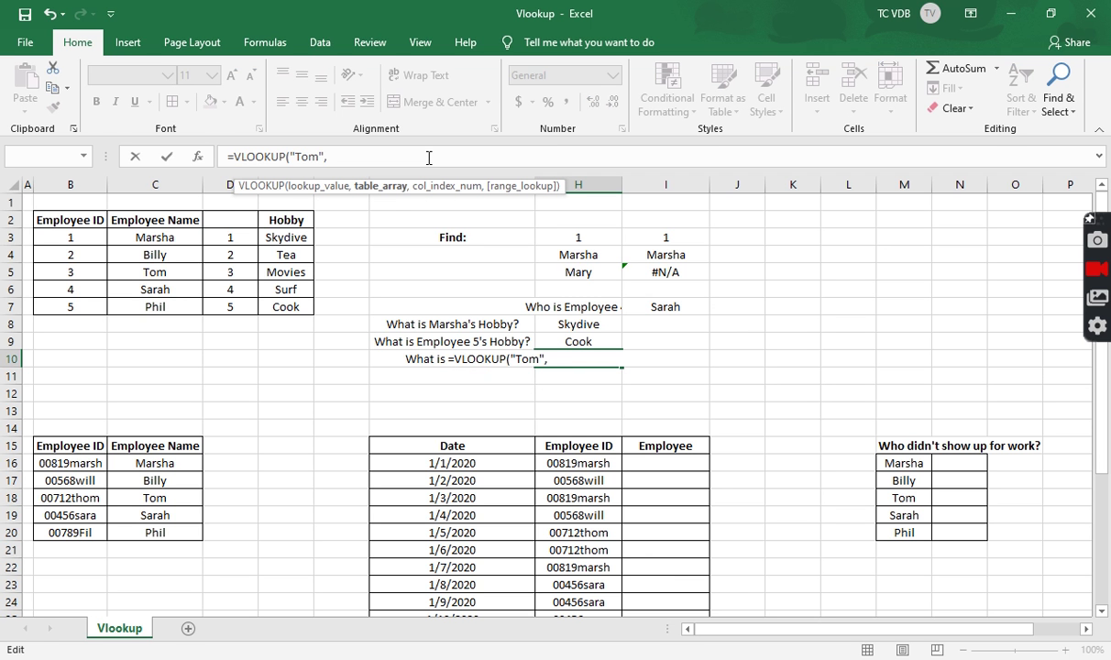
{"action": "left_click_drag", "start_coordinate": [161, 236], "coordinate": [209, 318]}
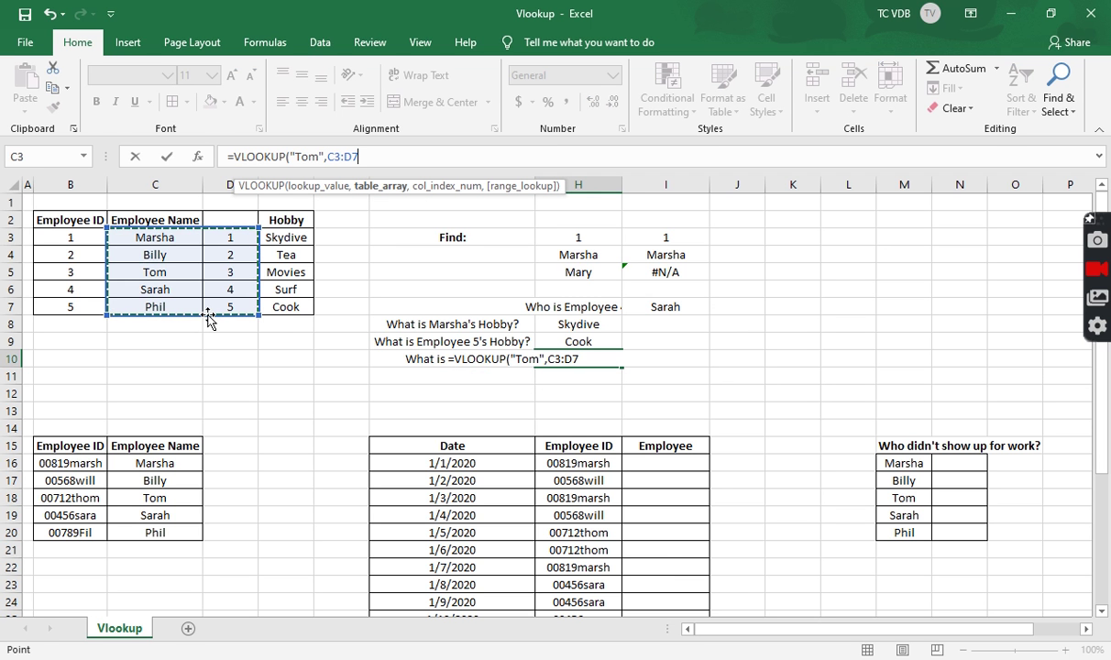
{"action": "type", "text": ","}
{"action": "type", "text": "2,false)"}
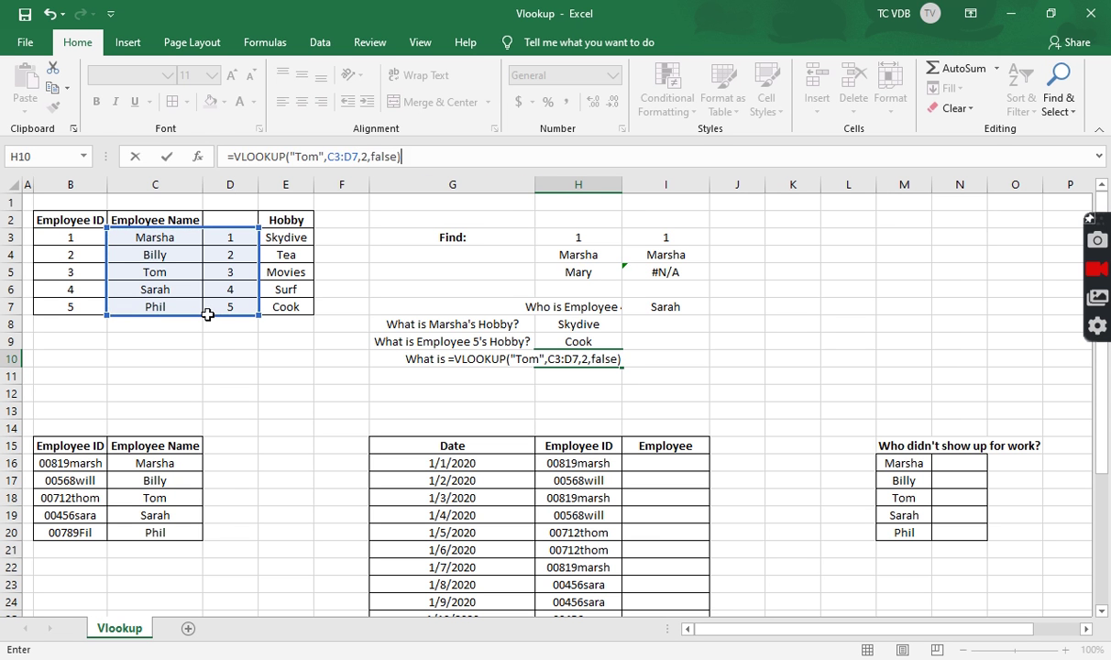
{"action": "key", "text": "Return"}
{"action": "key", "text": "Up"}
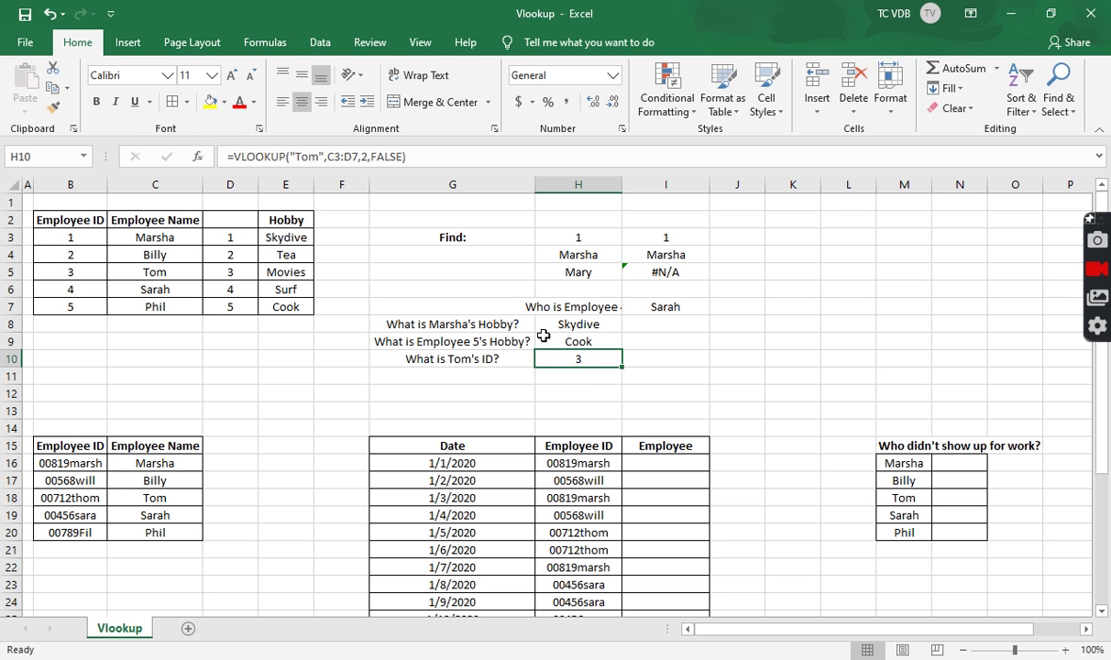
Enter =VLOOKUP(H16,B16:C20,2,FALSE) in I16 so it shows Marsha.
{"action": "scroll", "coordinate": [533, 365], "scroll_direction": "down", "scroll_amount": 2}
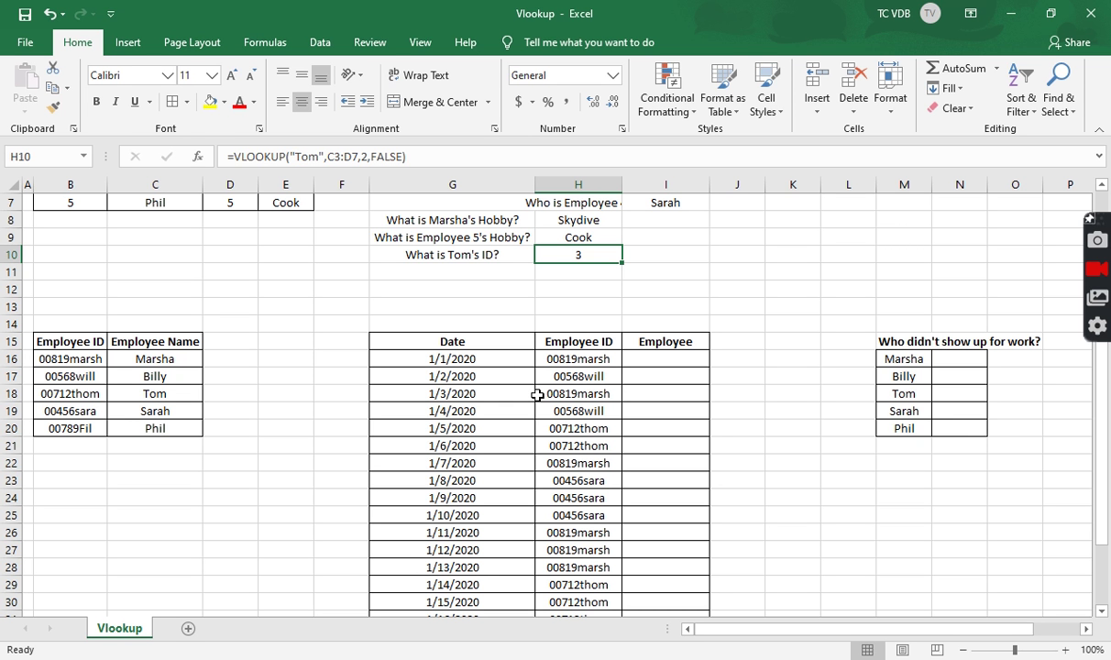
{"action": "left_click", "coordinate": [648, 361]}
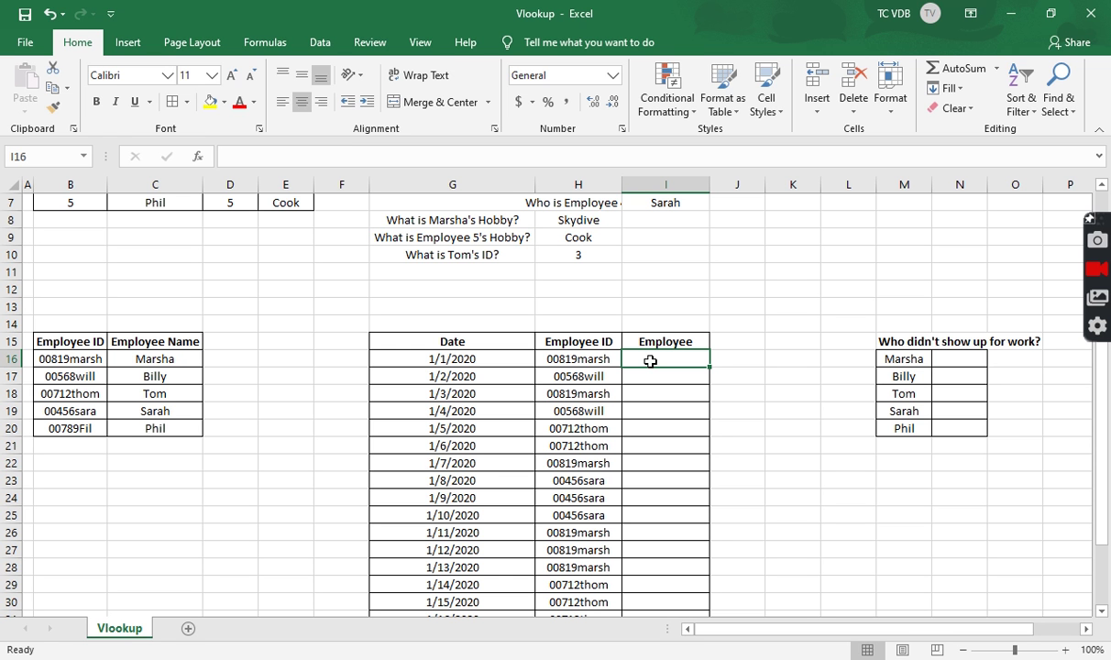
{"action": "type", "text": "="}
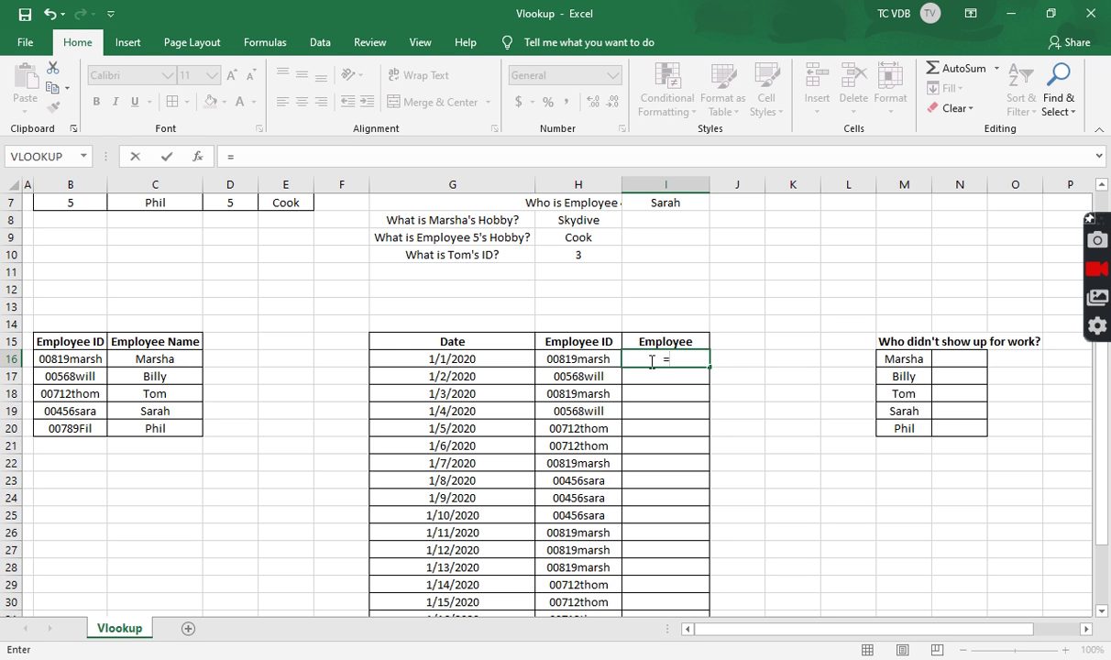
{"action": "type", "text": "vlo"}
{"action": "key", "text": "Tab"}
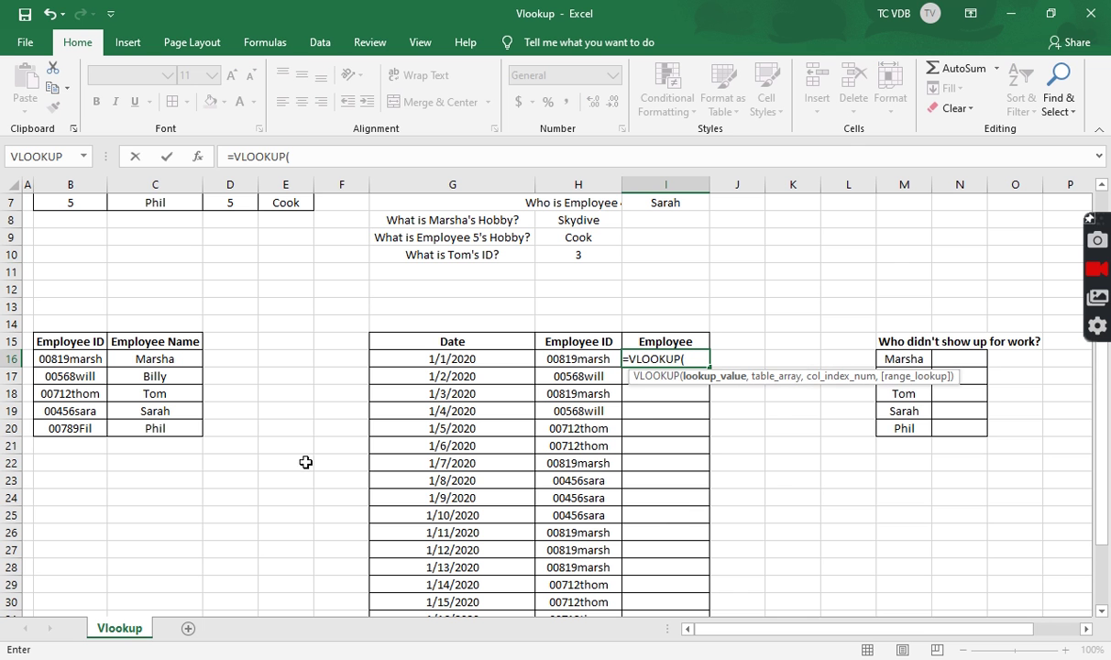
{"action": "left_click", "coordinate": [593, 363]}
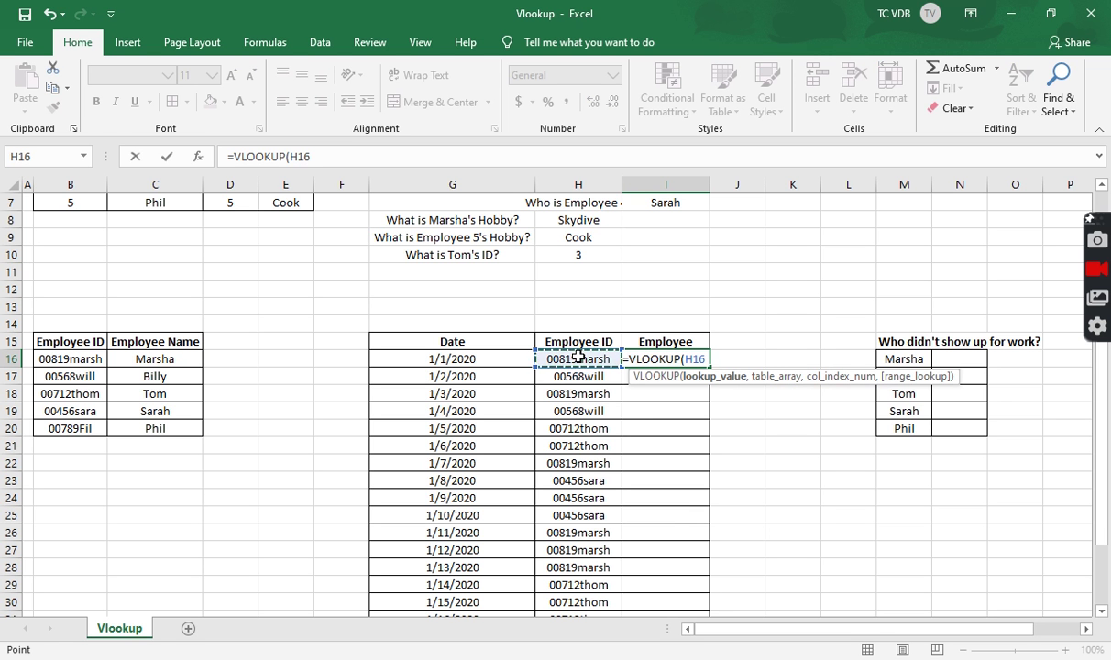
{"action": "type", "text": ","}
{"action": "left_click", "coordinate": [69, 356]}
{"action": "left_click_drag", "start_coordinate": [85, 397], "coordinate": [139, 428]}
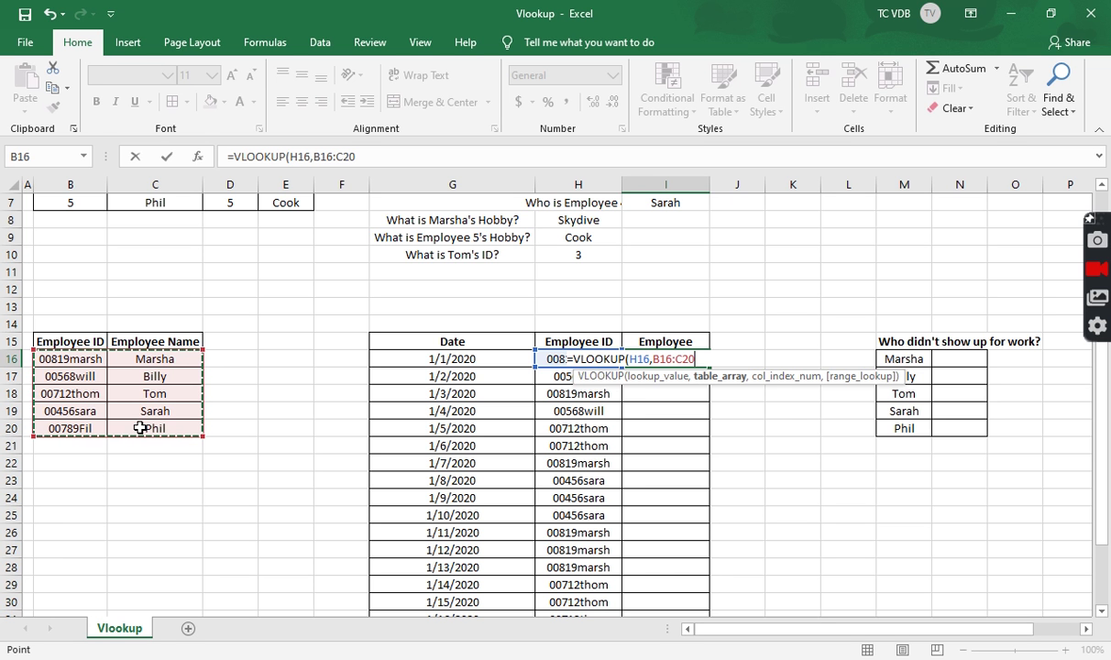
{"action": "type", "text": ","}
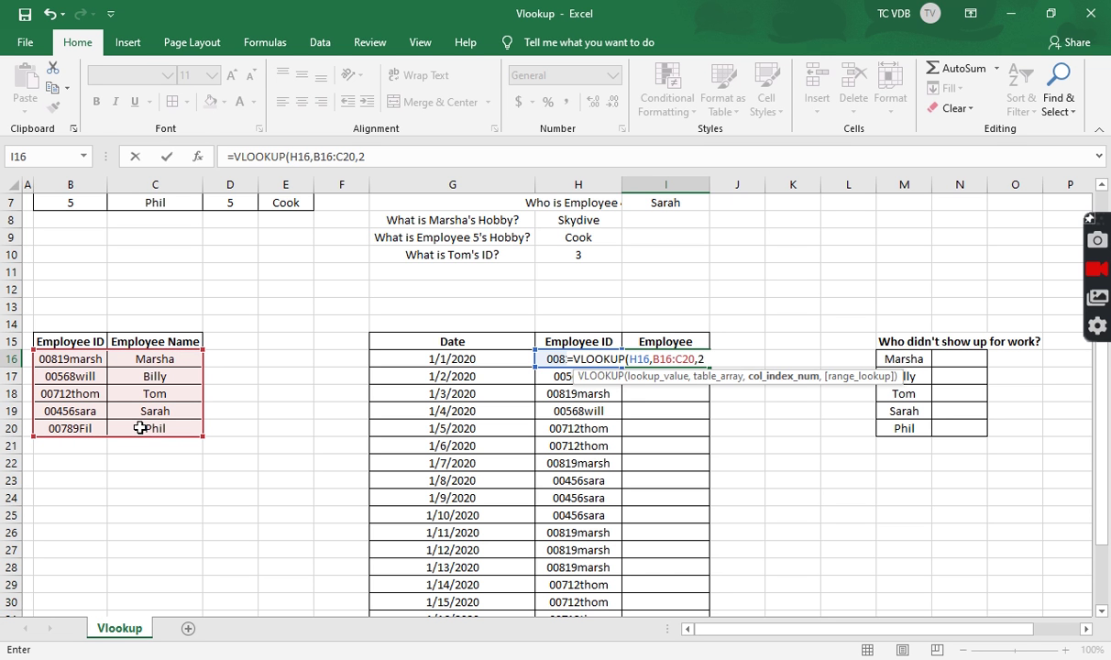
{"action": "type", "text": "2,false)"}
{"action": "key", "text": "Return"}
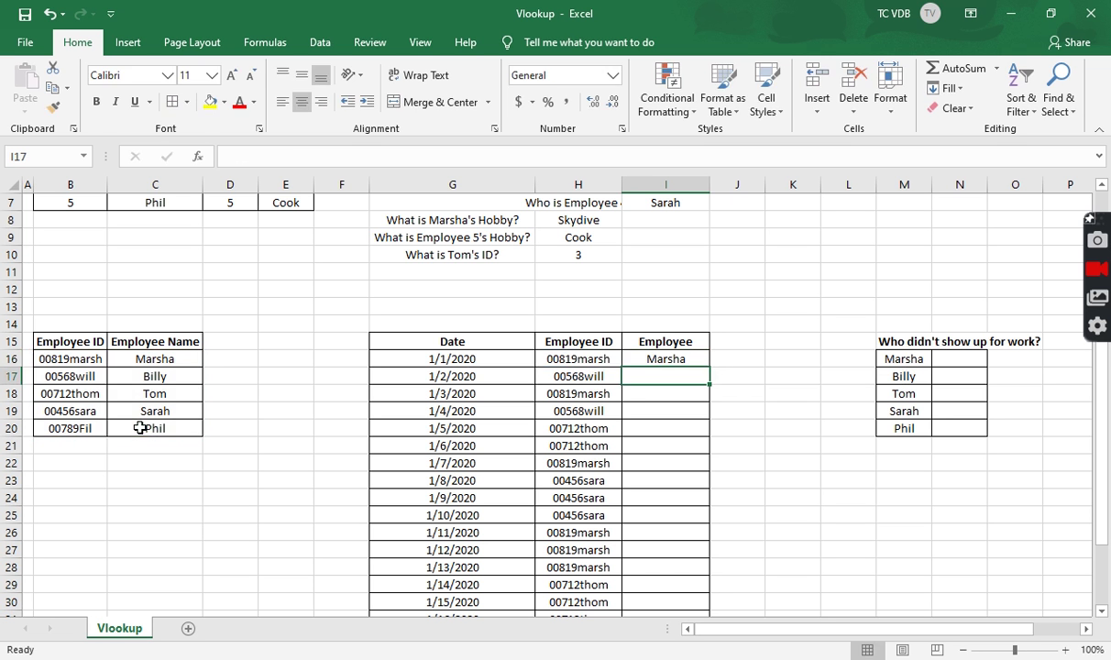
{"action": "left_click", "coordinate": [662, 357]}
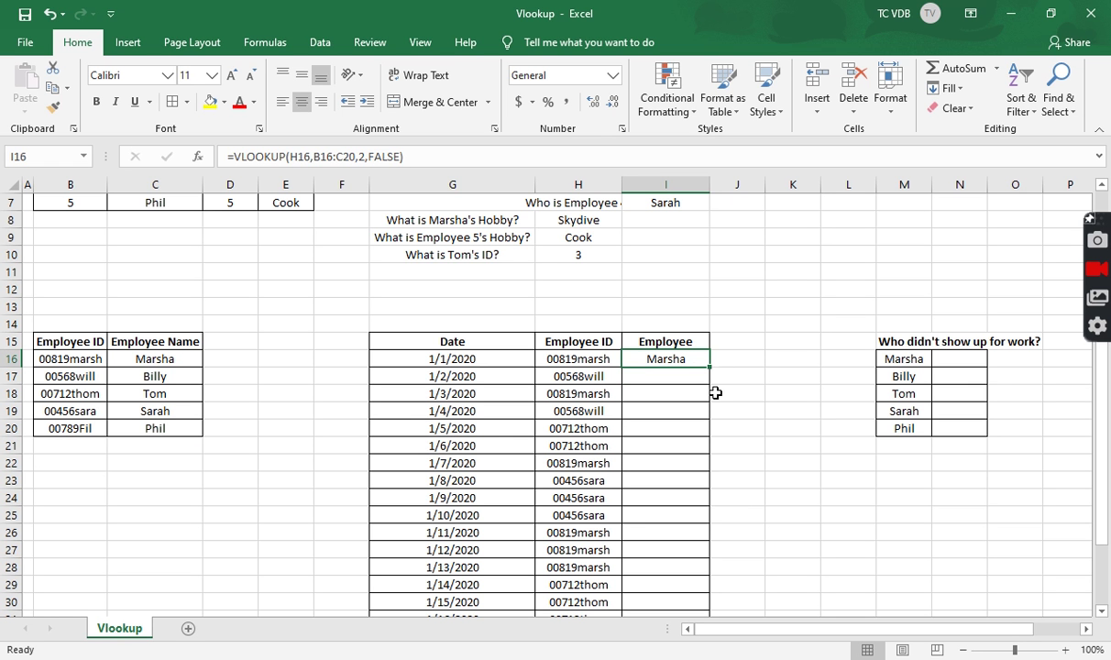
Fill I16's lookup down to I18, giving Billy in I17 and #N/A in I18.
{"action": "left_click_drag", "start_coordinate": [710, 366], "coordinate": [711, 405]}
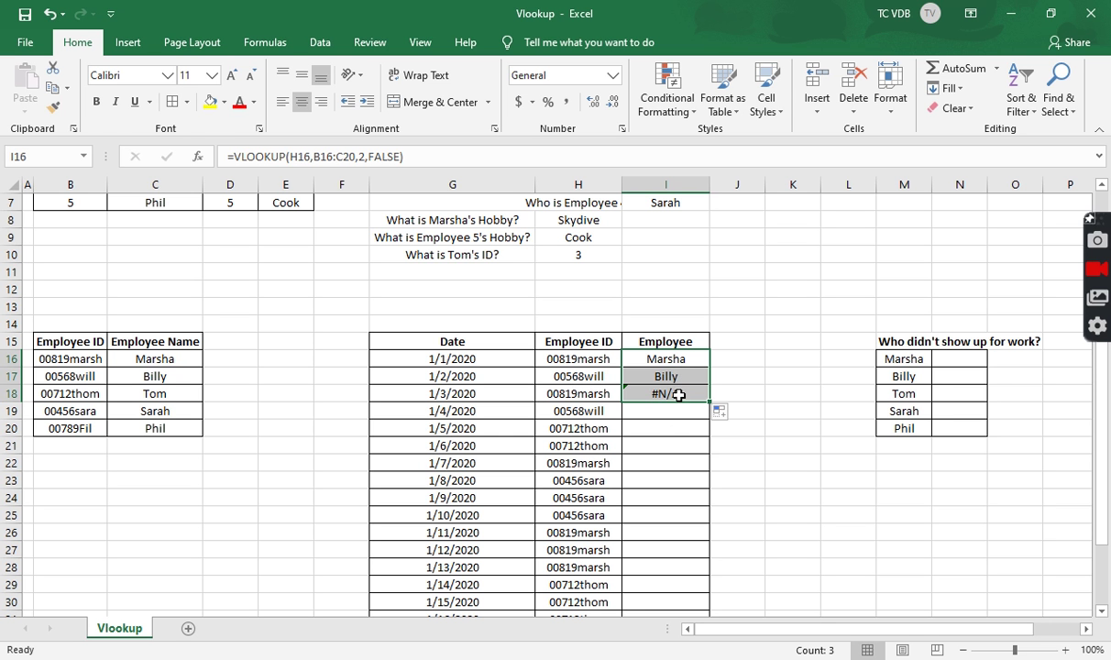
{"action": "left_click", "coordinate": [642, 393]}
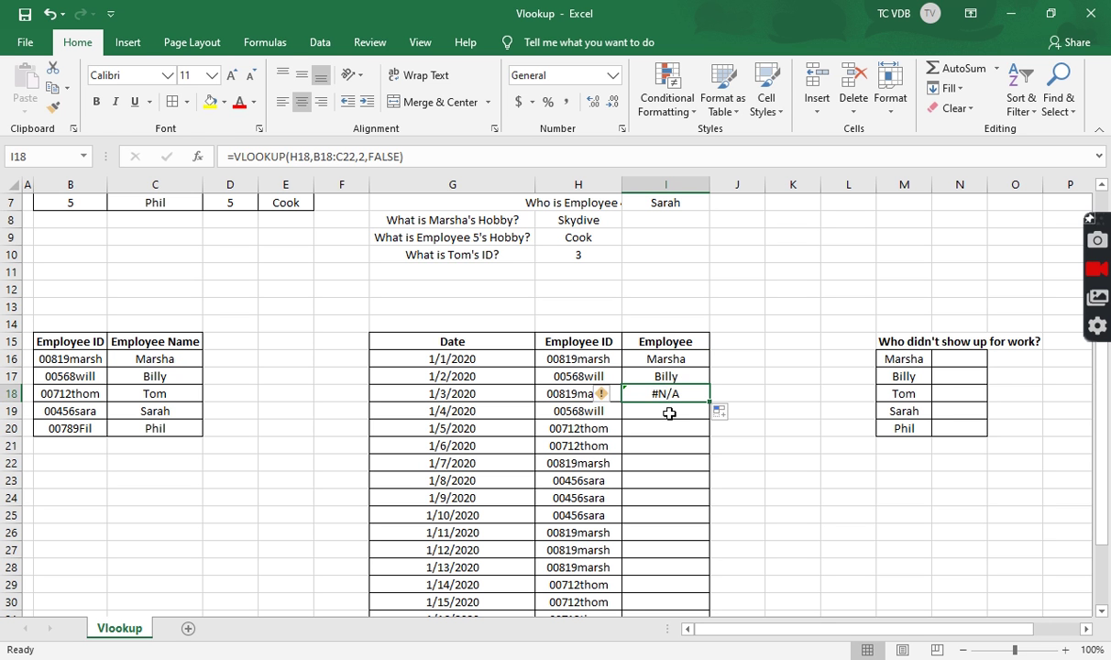
{"action": "left_click", "coordinate": [670, 361]}
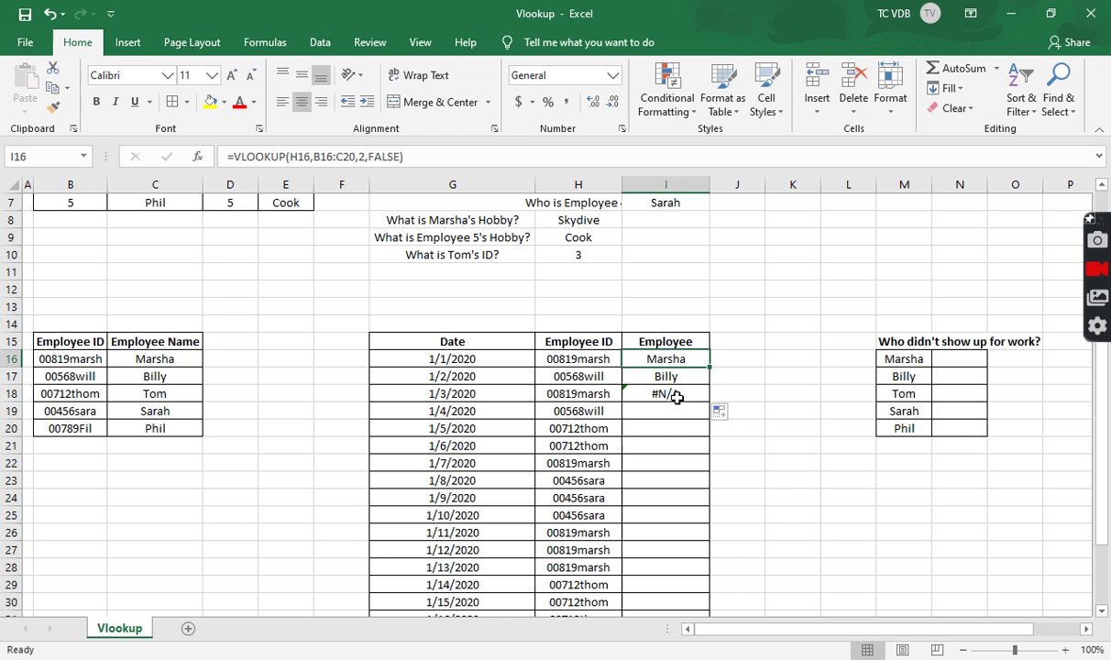
{"action": "left_click", "coordinate": [471, 157]}
{"action": "key", "text": "Return"}
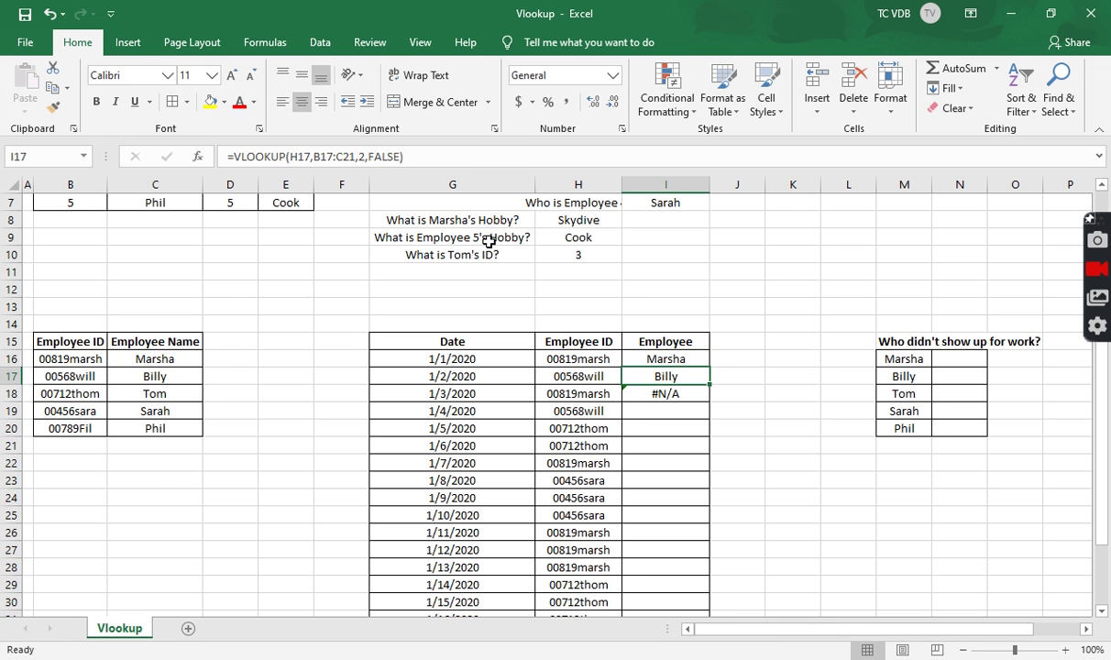
{"action": "left_click", "coordinate": [475, 157]}
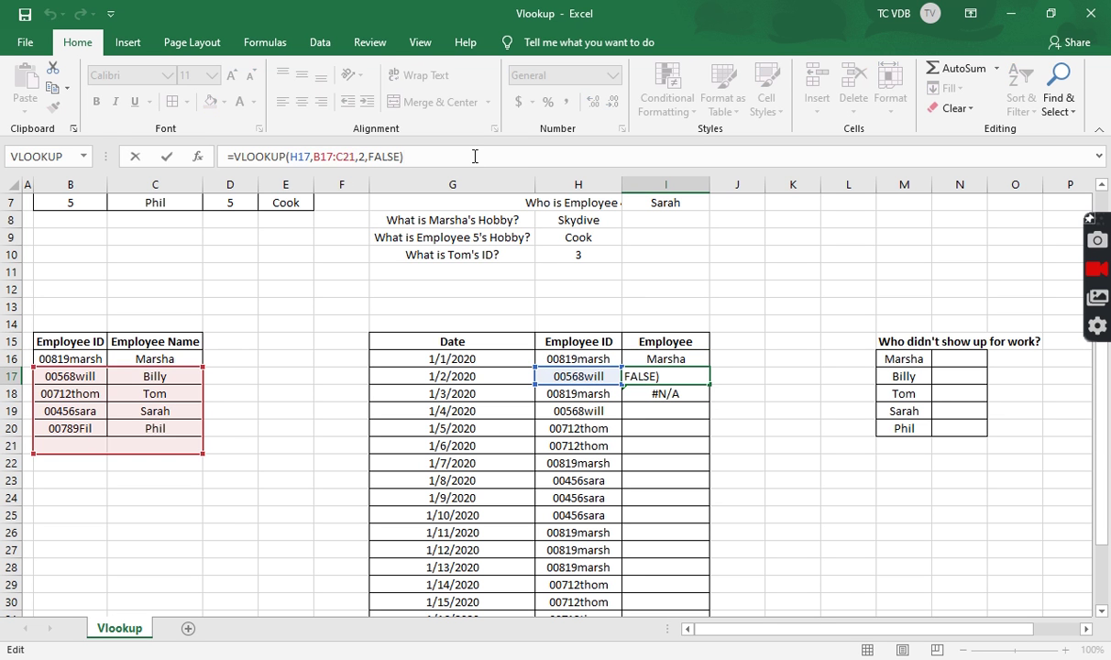
{"action": "key", "text": "Return"}
{"action": "left_click", "coordinate": [475, 157]}
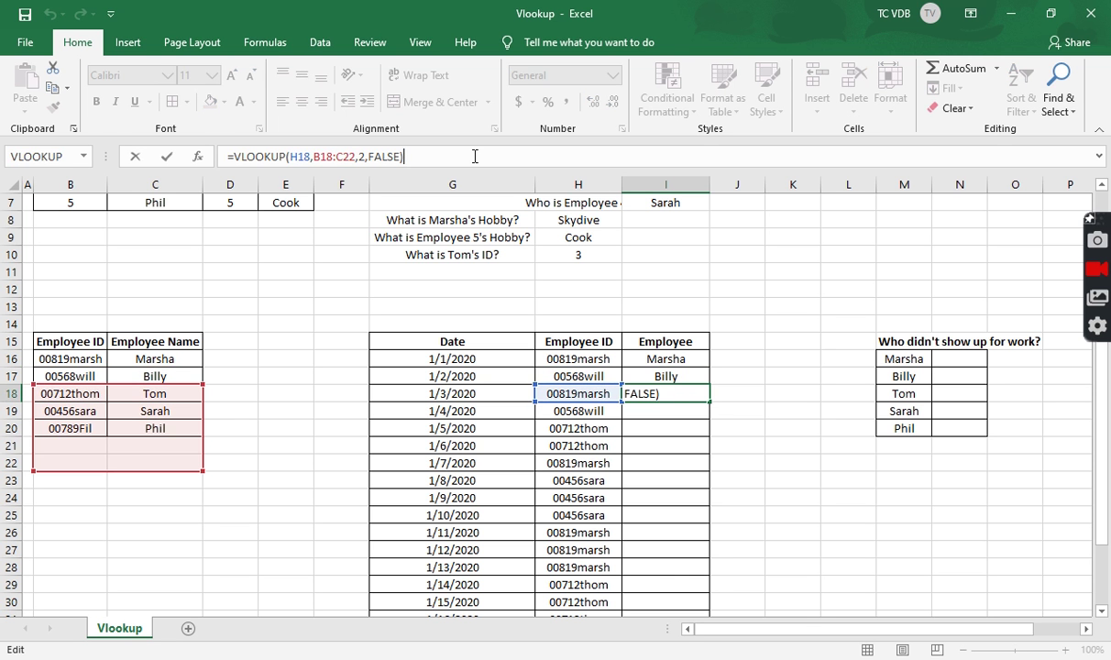
{"action": "key", "text": "Return"}
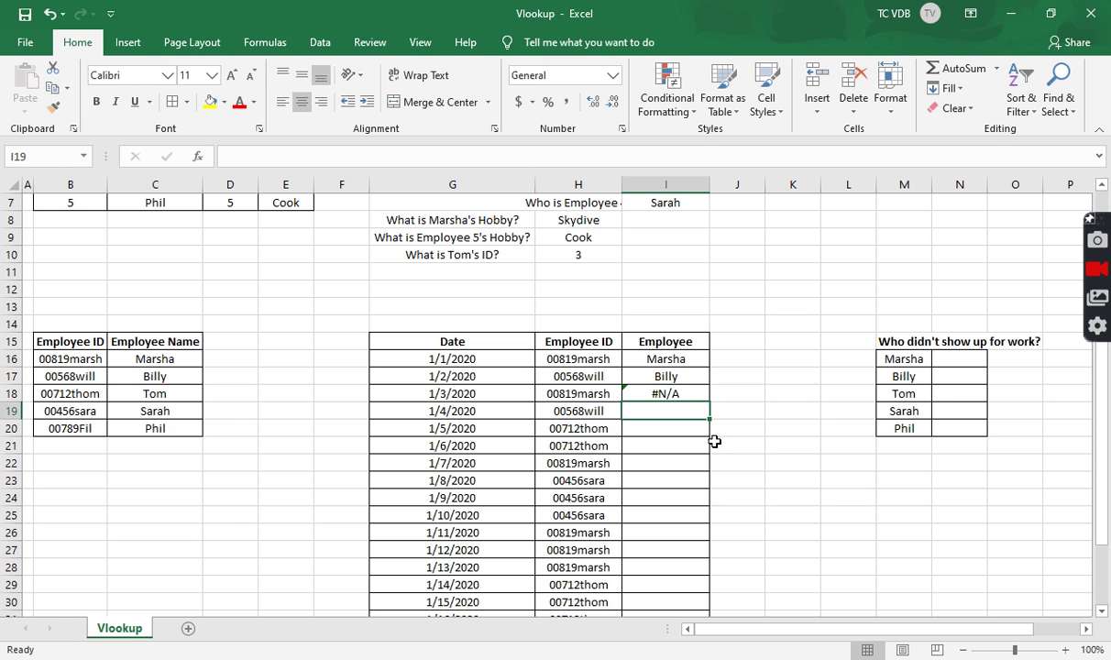
{"action": "left_click", "coordinate": [655, 358]}
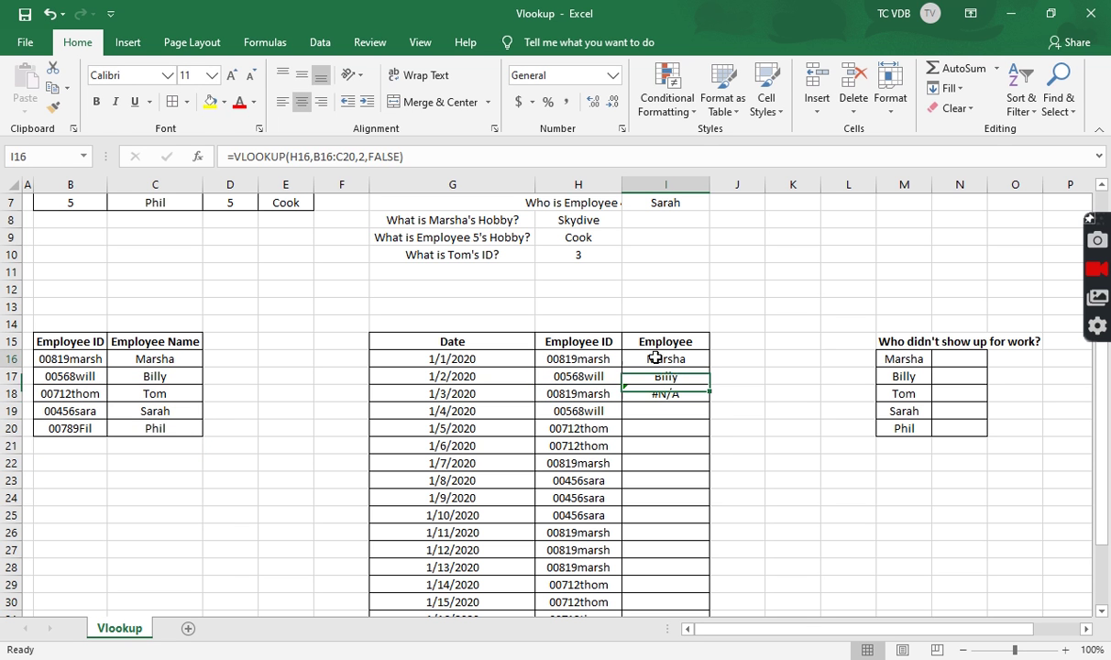
{"action": "left_click", "coordinate": [549, 155]}
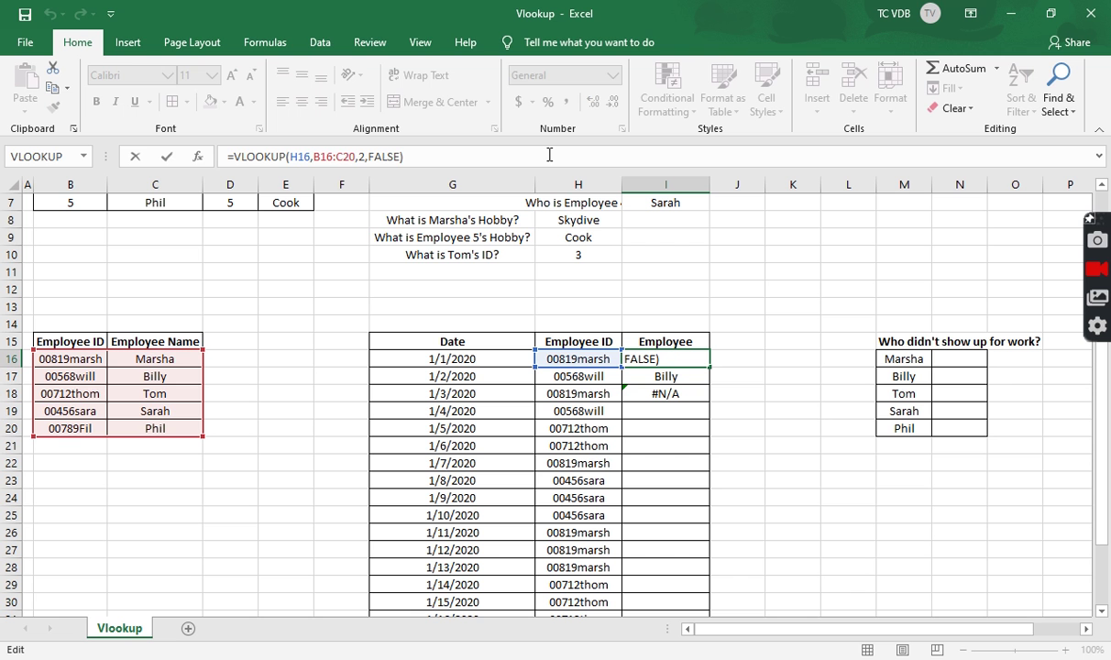
{"action": "key", "text": "Return"}
{"action": "left_click", "coordinate": [549, 155]}
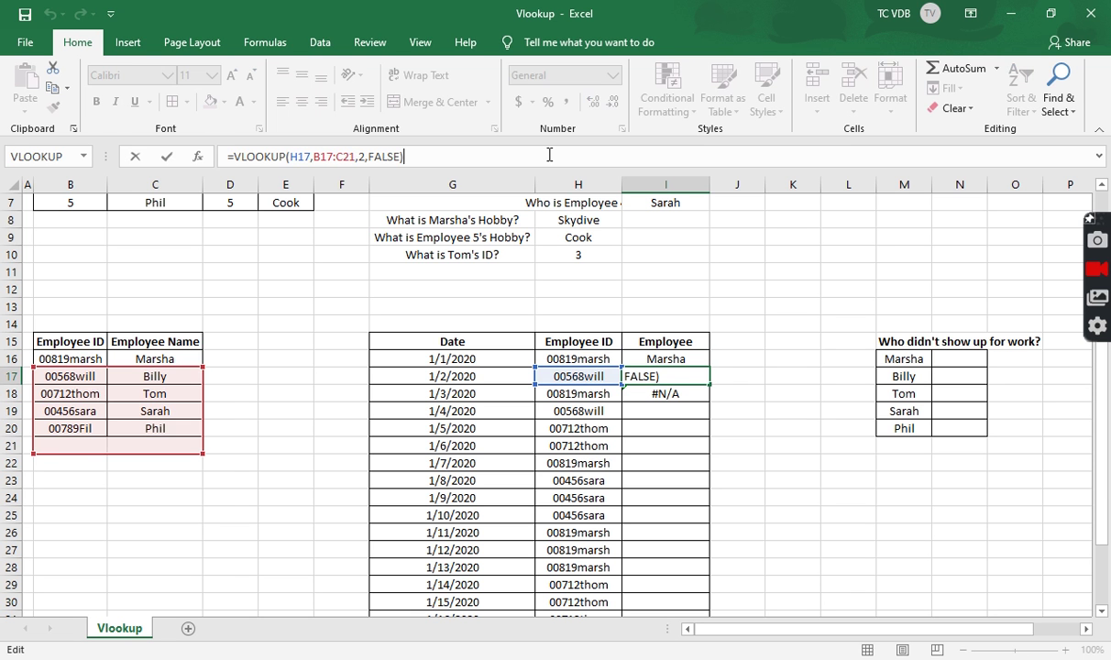
{"action": "key", "text": "Return"}
{"action": "left_click", "coordinate": [549, 155]}
{"action": "key", "text": "Return"}
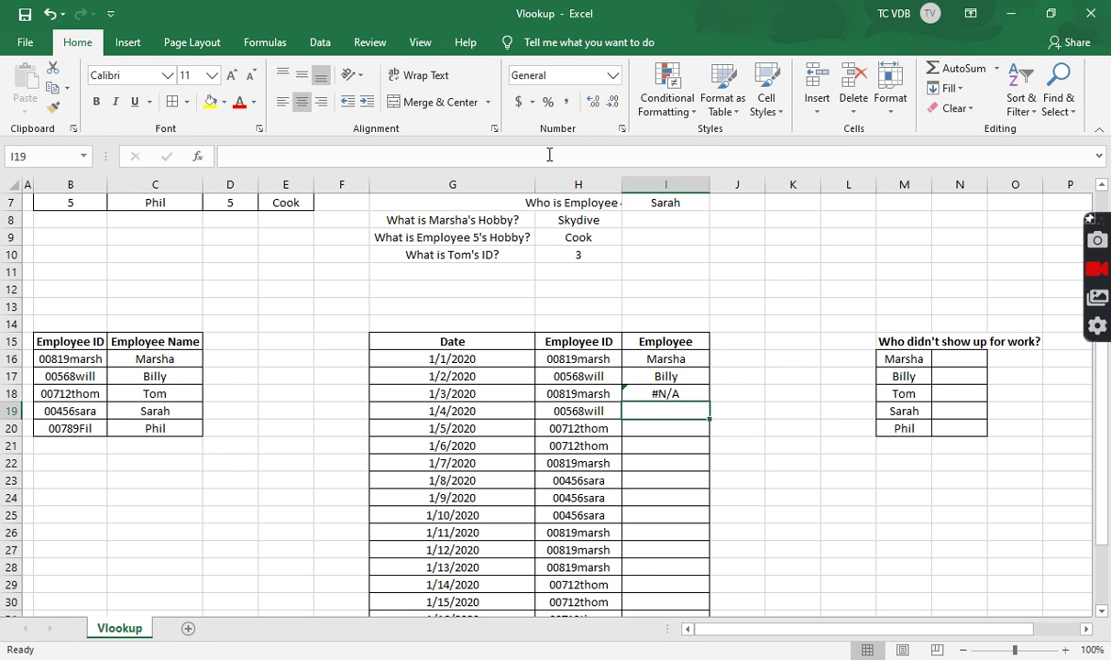
{"action": "left_click", "coordinate": [549, 155]}
{"action": "key", "text": "Return"}
{"action": "left_click", "coordinate": [678, 394]}
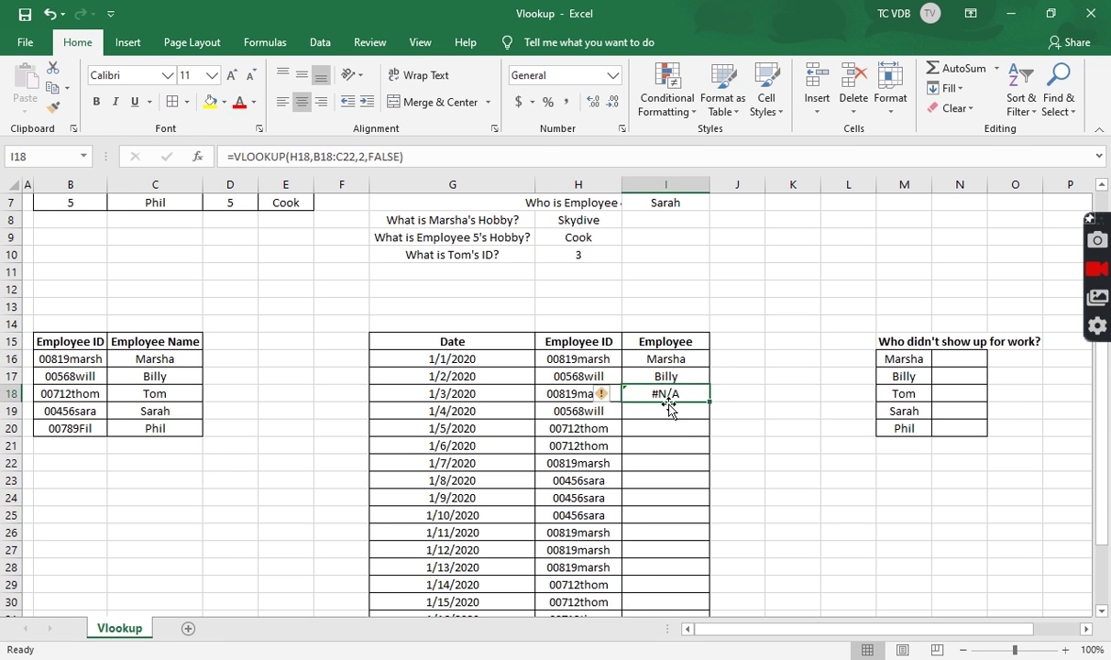
{"action": "double_click", "coordinate": [666, 392]}
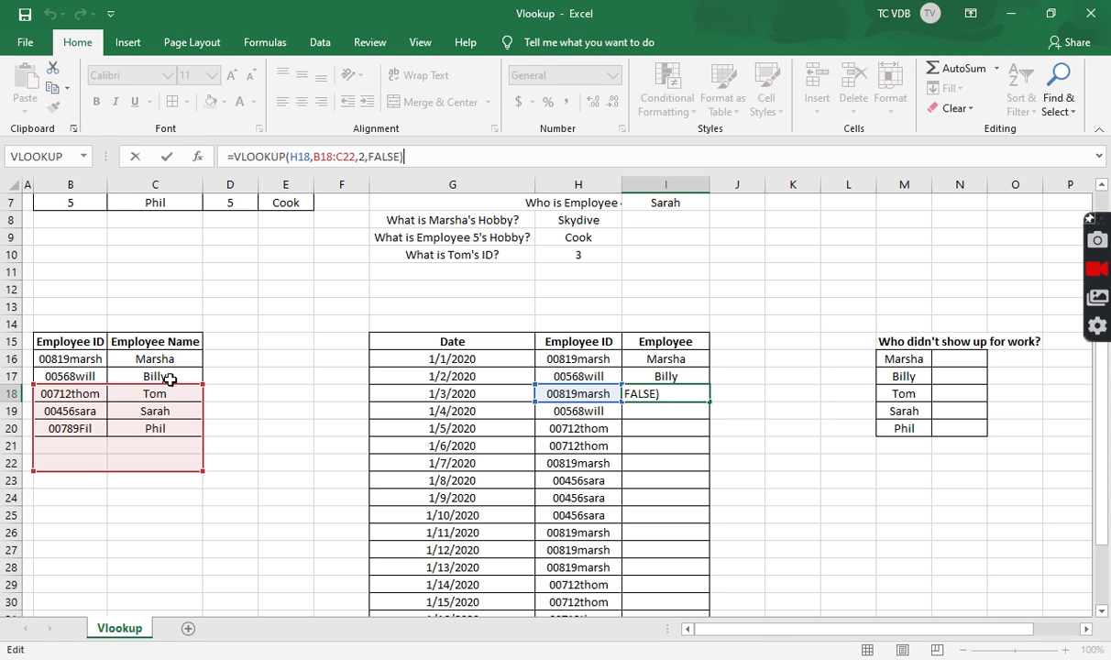
{"action": "key", "text": "Return"}
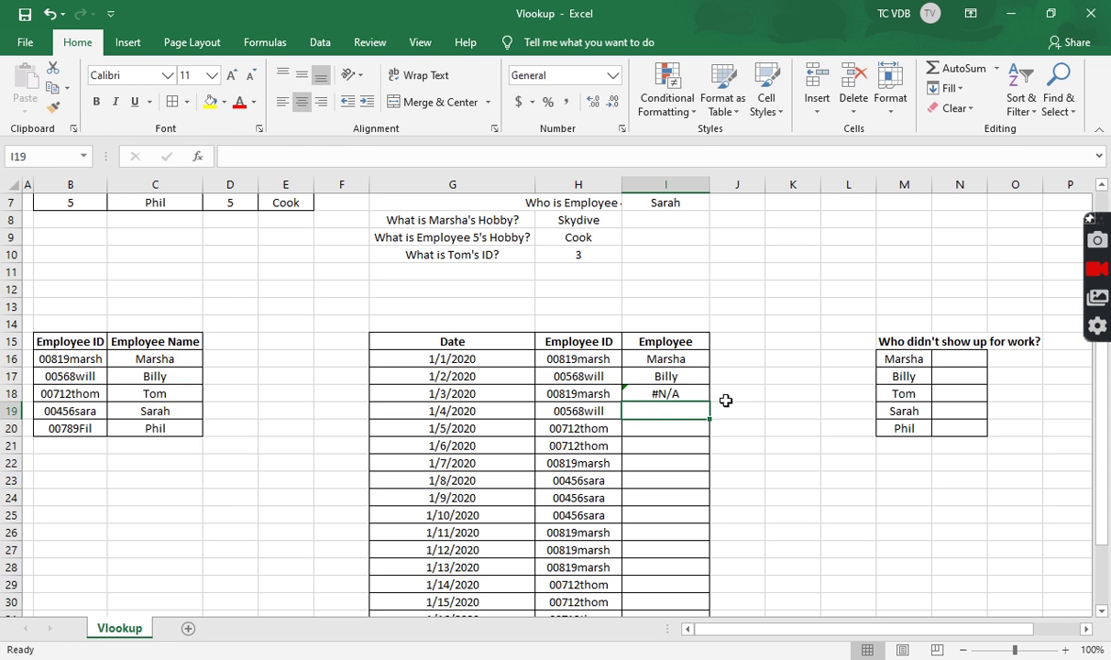
{"action": "left_click", "coordinate": [690, 396]}
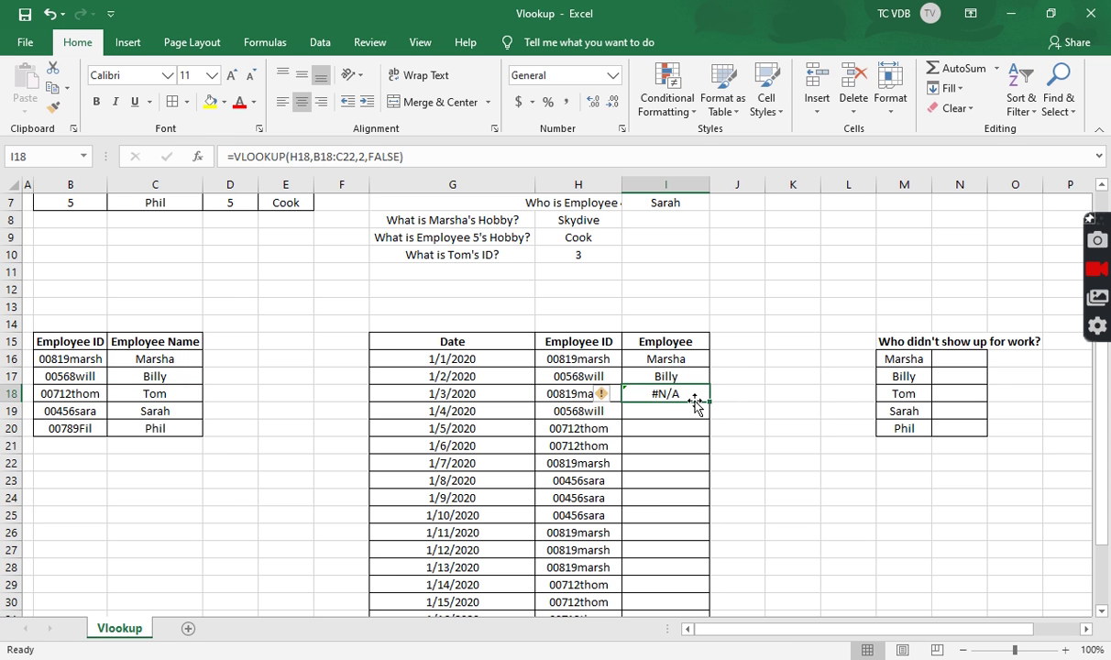
{"action": "left_click", "coordinate": [692, 358]}
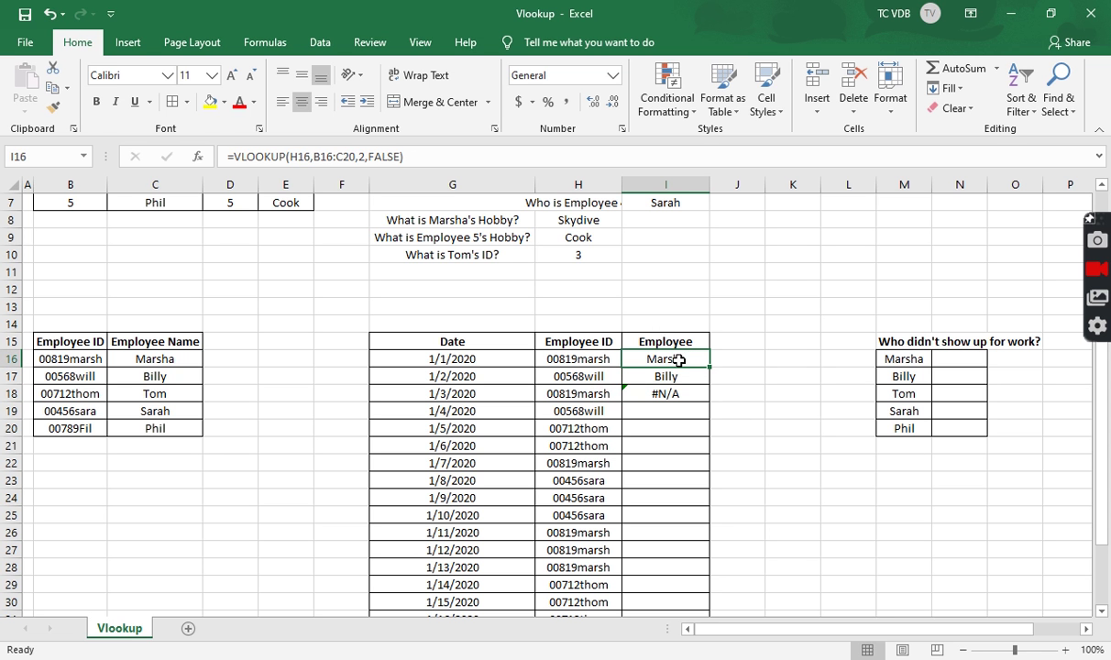
Make I16's lookup range absolute as $B$16:$C$20 using F4.
{"action": "left_click", "coordinate": [346, 157]}
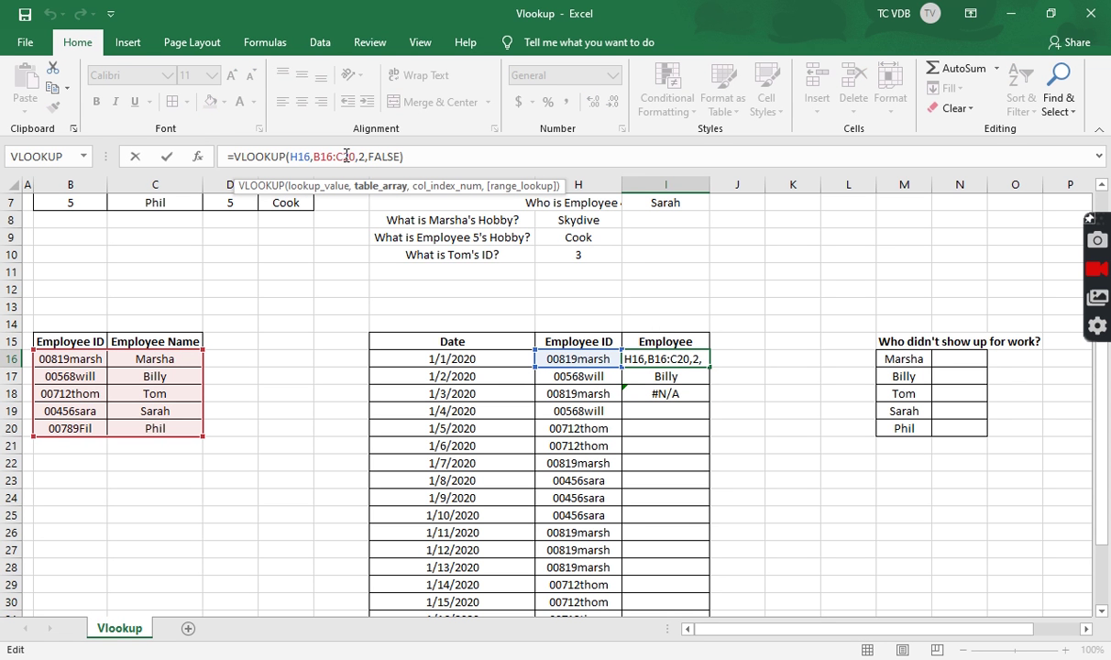
{"action": "key", "text": "F4"}
{"action": "left_click", "coordinate": [325, 157]}
{"action": "key", "text": "F4"}
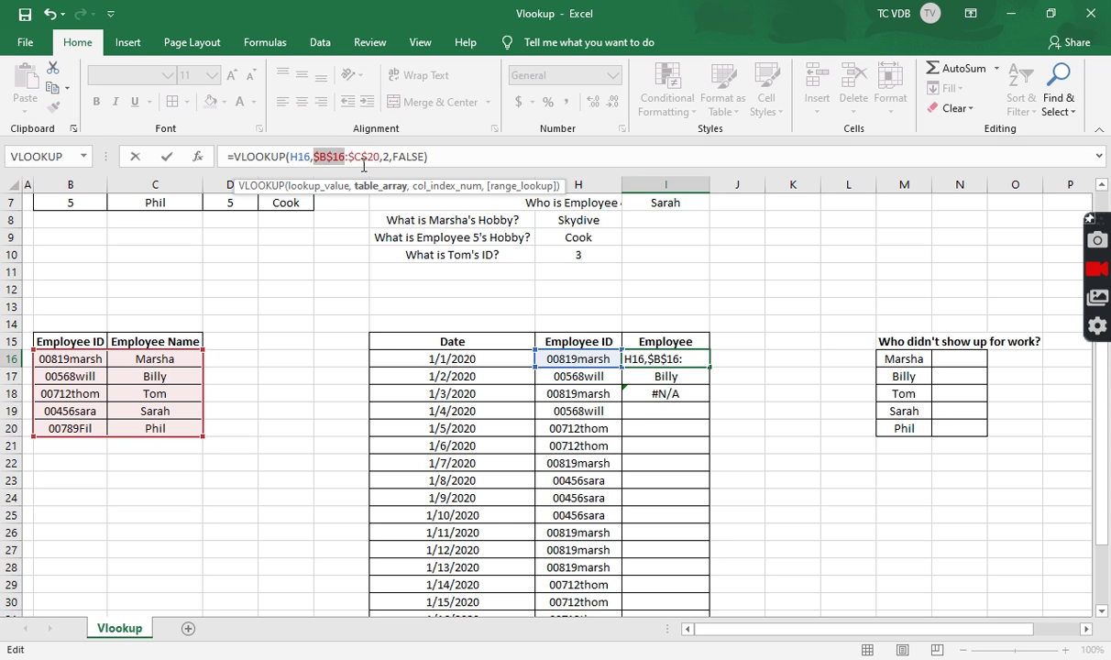
{"action": "key", "text": "Return"}
{"action": "key", "text": "Up"}
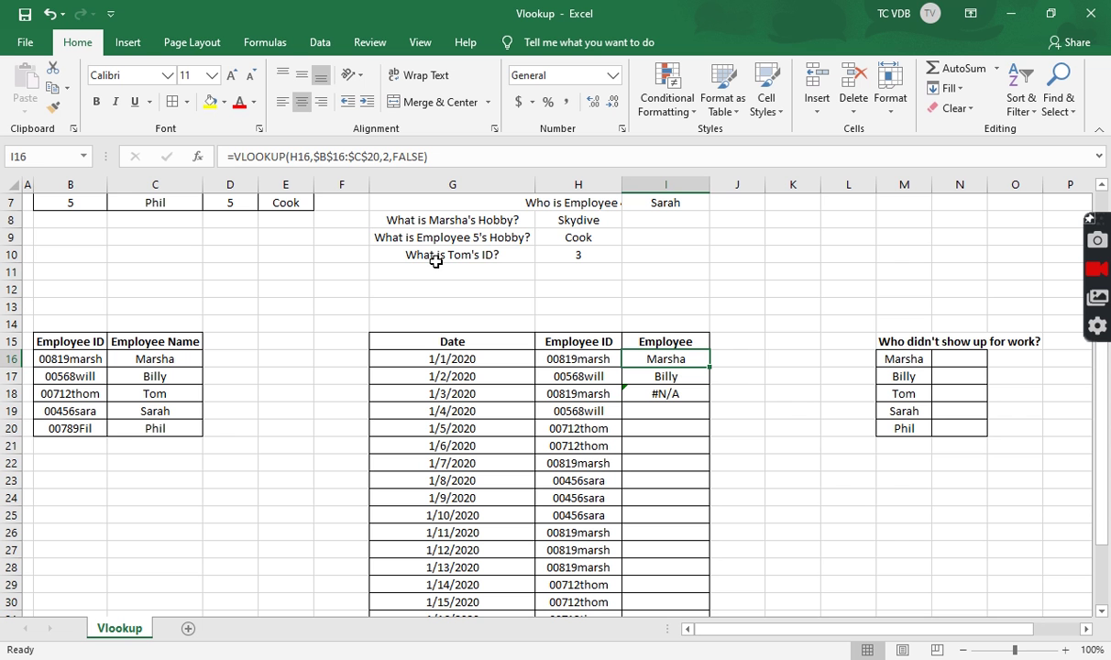
Refill the locked lookup down to I18 and check the I16–I18 formulas read Marsha, Billy, Marsha.
{"action": "left_click_drag", "start_coordinate": [709, 366], "coordinate": [712, 402]}
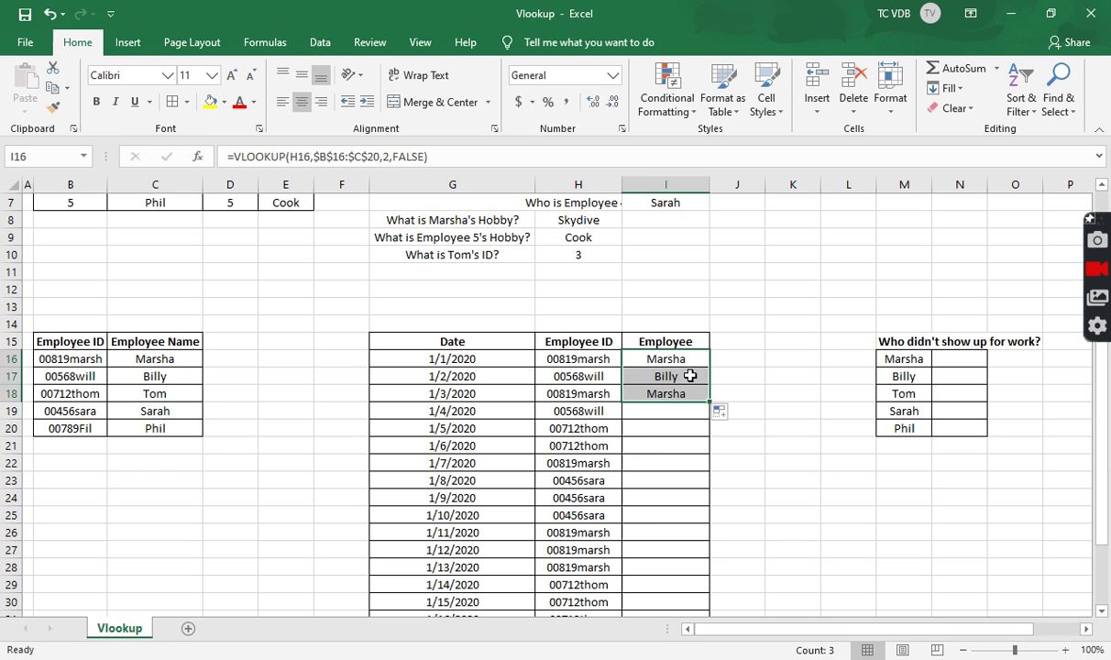
{"action": "left_click", "coordinate": [690, 376]}
{"action": "left_click", "coordinate": [683, 395]}
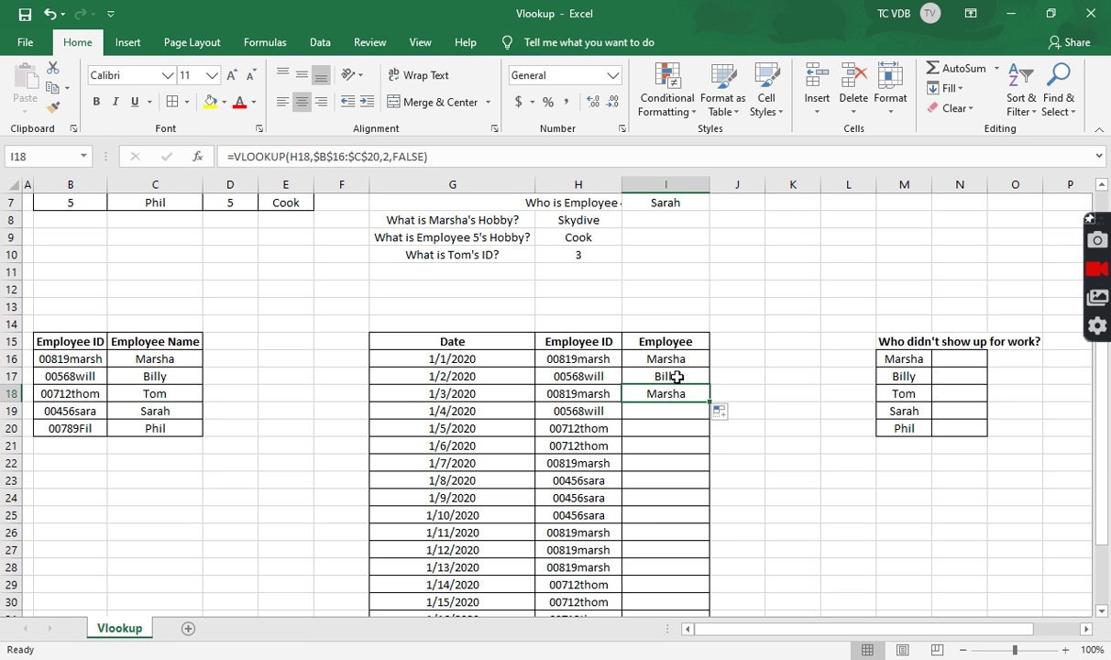
{"action": "left_click", "coordinate": [678, 375]}
{"action": "left_click", "coordinate": [677, 351]}
{"action": "left_click", "coordinate": [679, 377]}
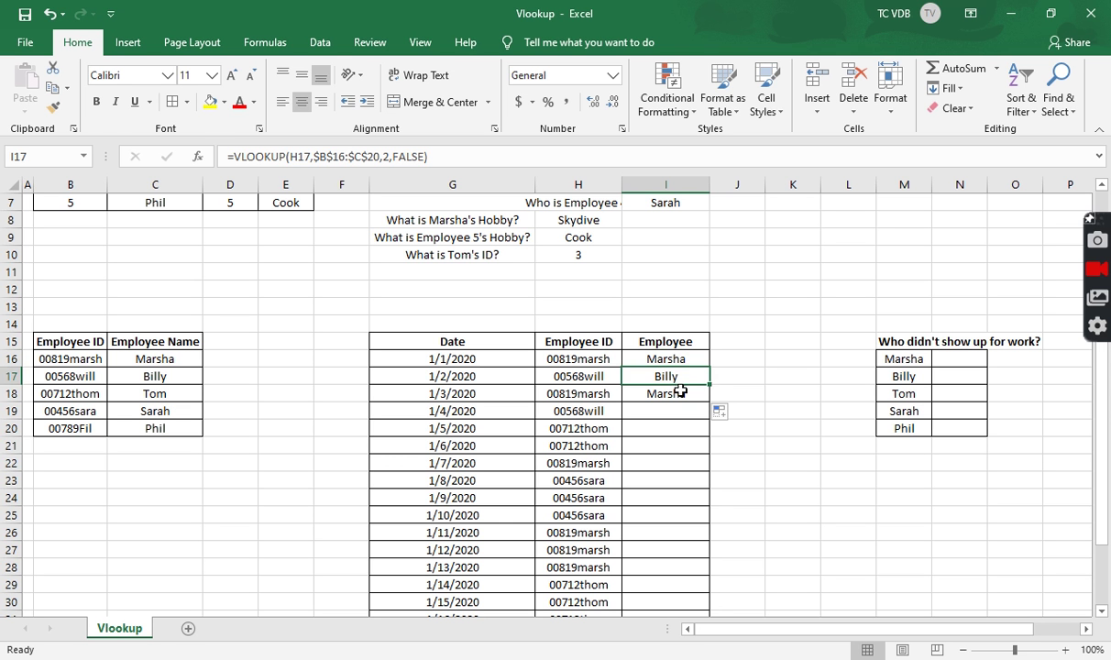
{"action": "left_click", "coordinate": [676, 361]}
{"action": "left_click", "coordinate": [679, 365]}
{"action": "left_click", "coordinate": [673, 376]}
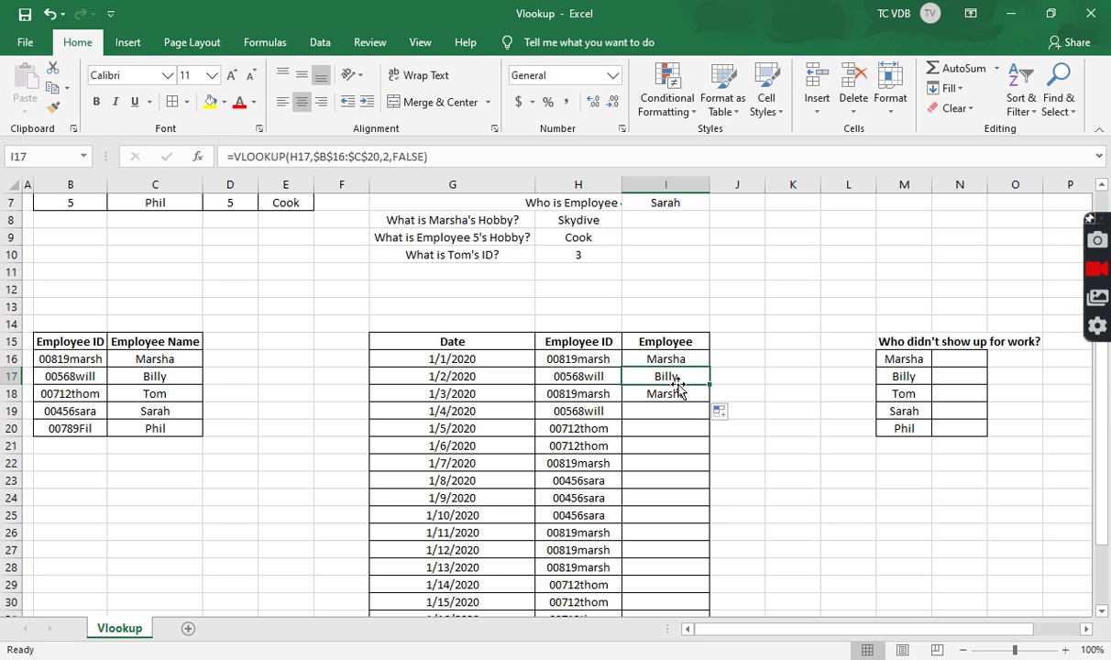